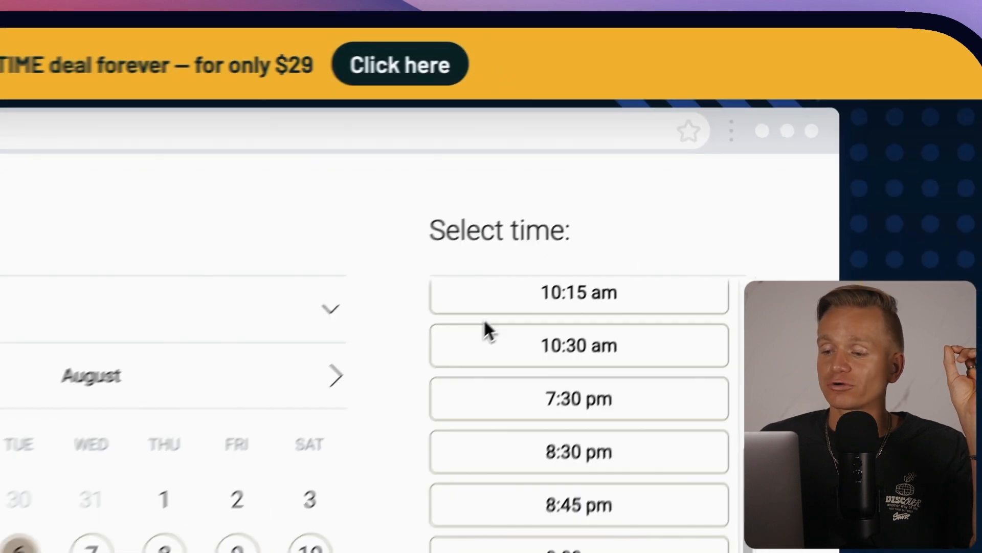
# Examine the comparison table of TidyCal features and prices against the other market option on the homepage.
pyautogui.scroll(-20, 837, 193)
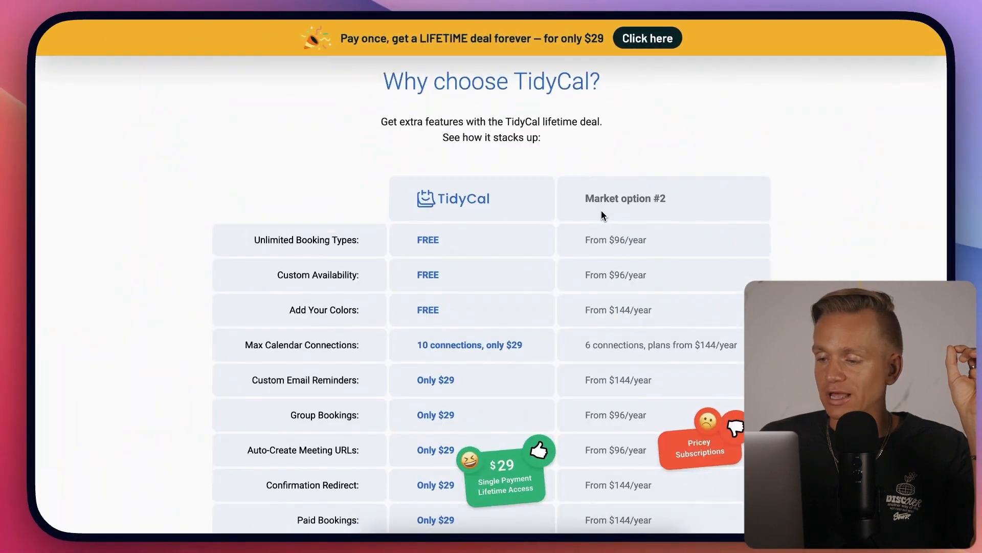
pyautogui.scroll(-3, 601, 214)
pyautogui.scroll(2, 491, 213)
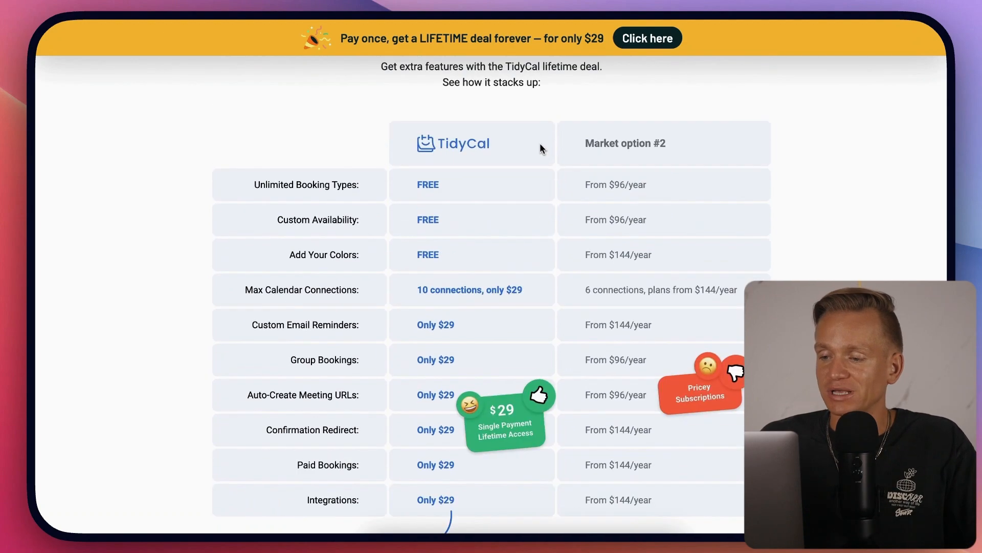
pyautogui.scroll(-1, 540, 149)
pyautogui.scroll(-1, 547, 152)
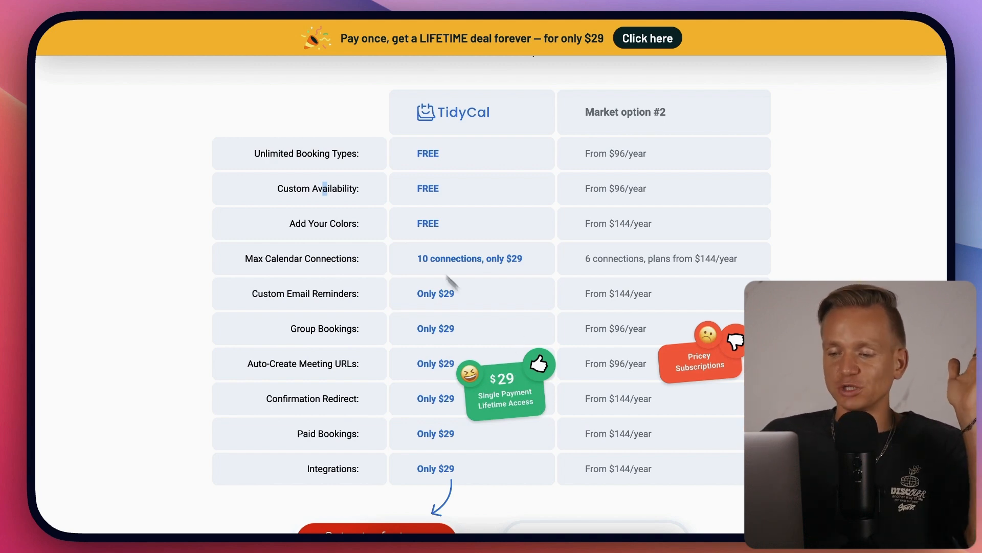
pyautogui.scroll(-2, 357, 311)
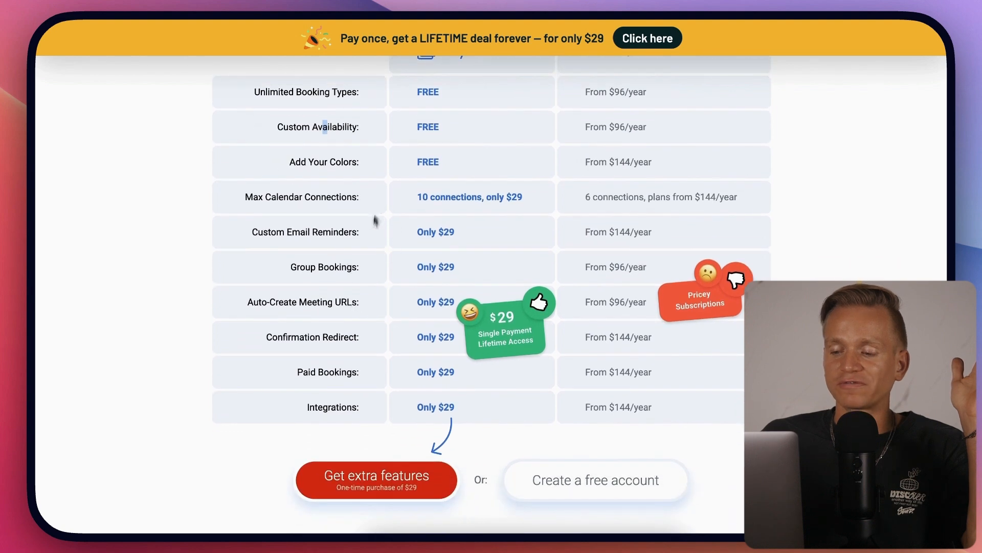
pyautogui.scroll(1, 395, 311)
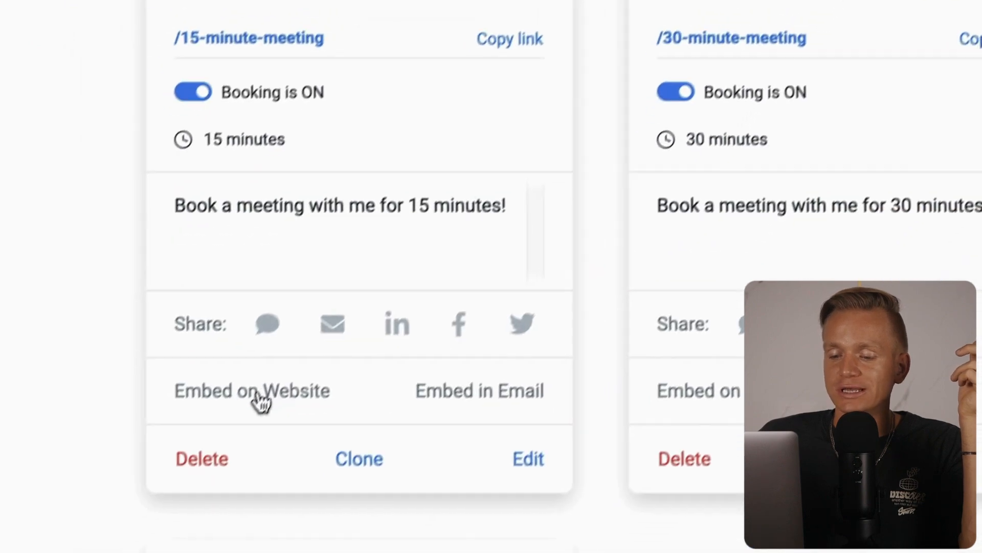
# View the website embed code of the 15 Minute Meeting booking type and copy its booking link.
pyautogui.click(278, 379)
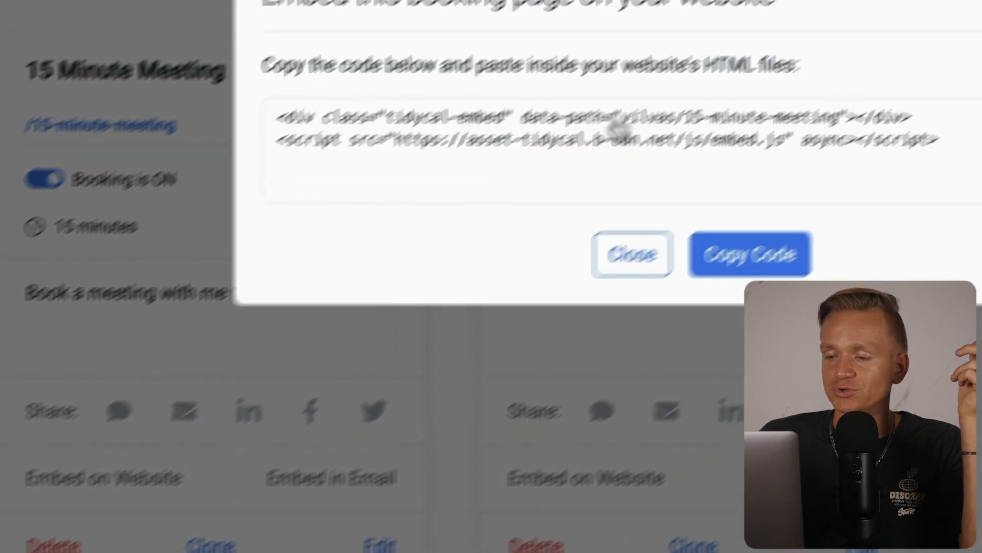
pyautogui.click(548, 300)
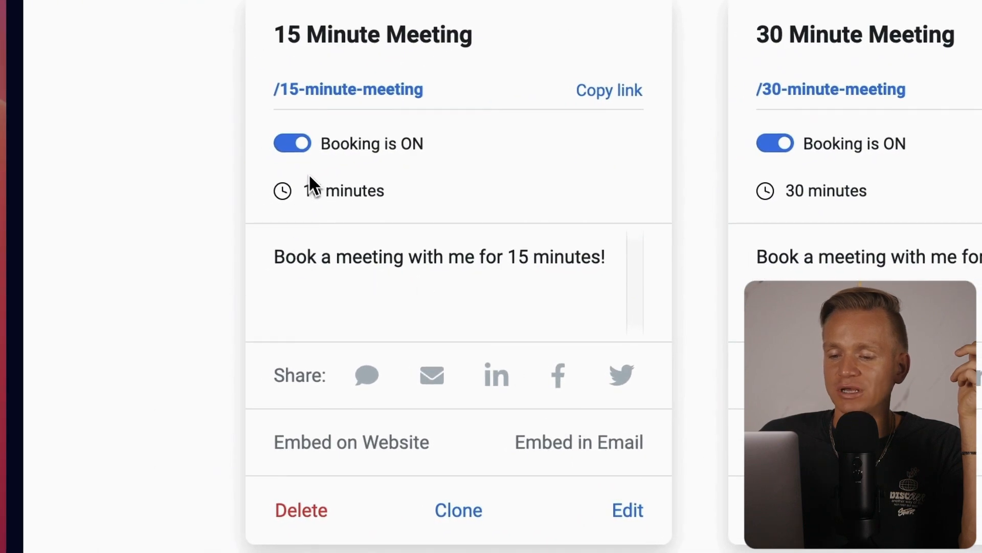
pyautogui.click(612, 90)
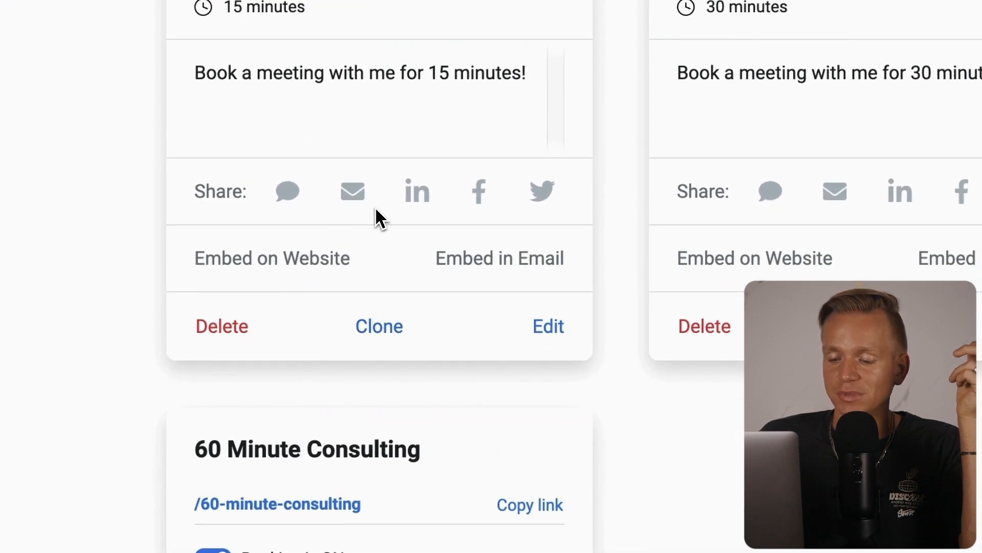
# Open the 15 Minute Meeting booking type for editing and review its title, URL, description and duration.
pyautogui.click(551, 330)
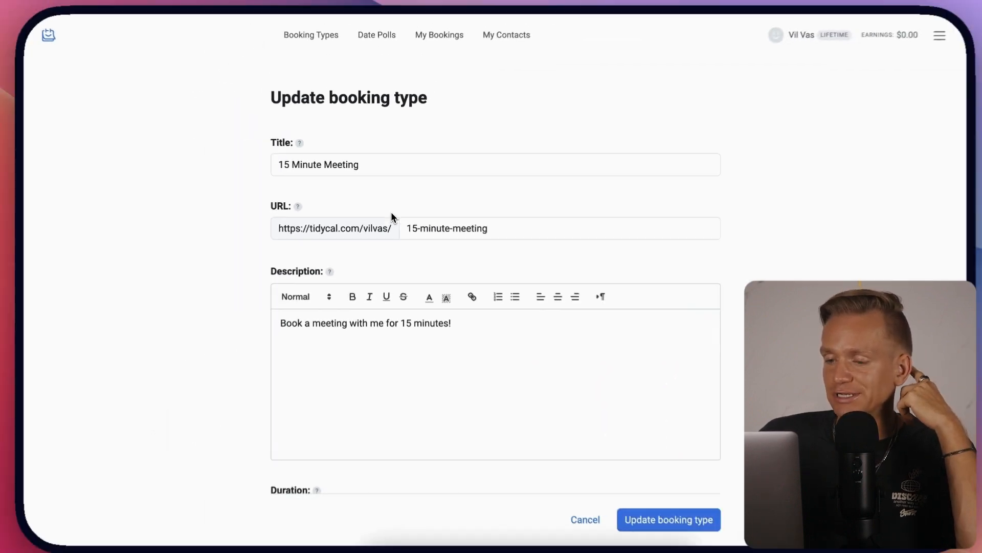
pyautogui.scroll(-4, 453, 236)
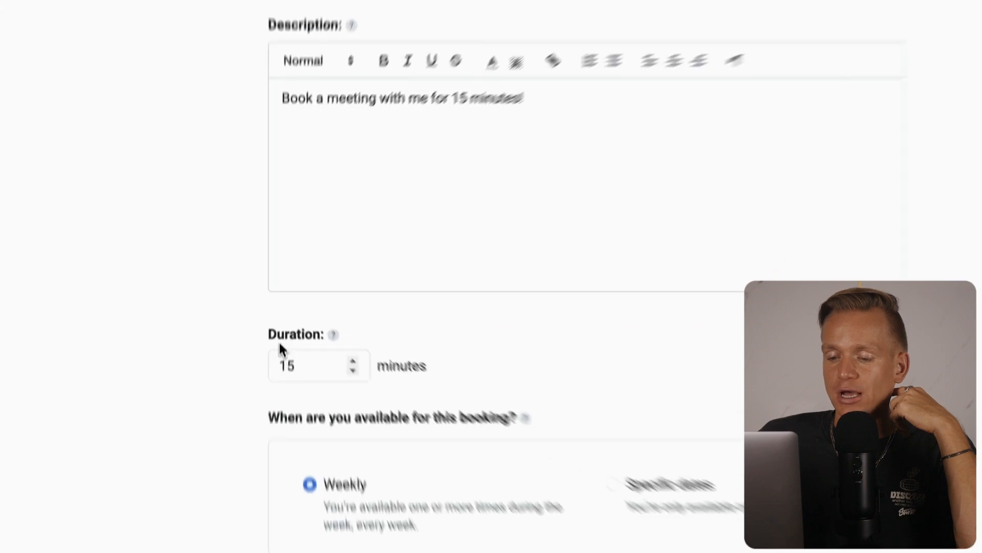
pyautogui.click(277, 338)
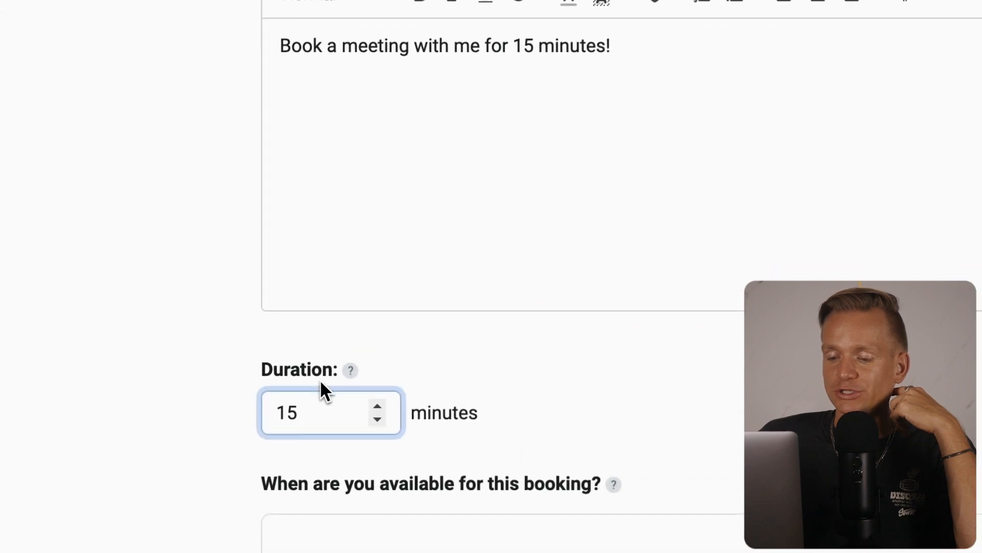
pyautogui.scroll(-3, 323, 347)
pyautogui.scroll(-3, 336, 389)
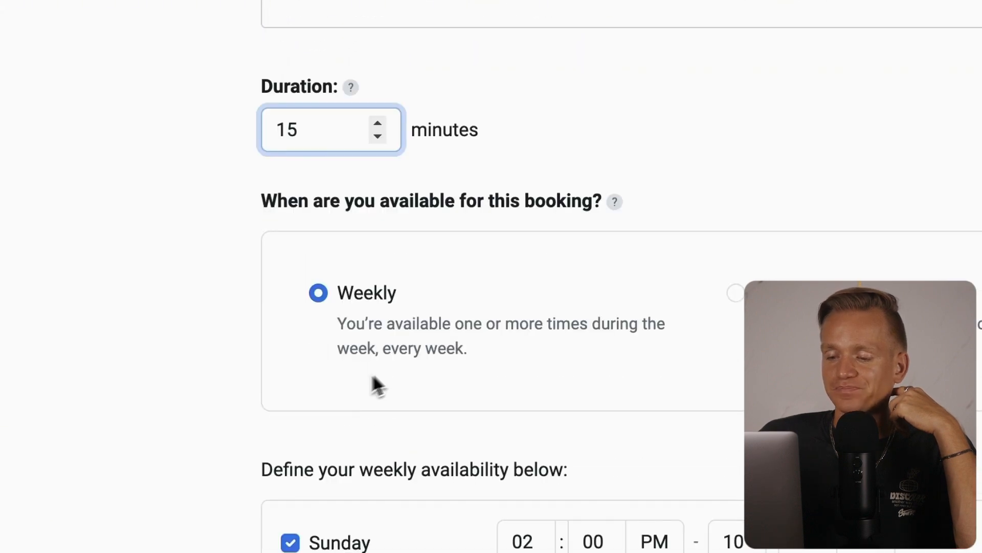
# Switch the booking's availability to specific dates and back to weekly.
pyautogui.scroll(-3, 372, 384)
pyautogui.click(733, 140)
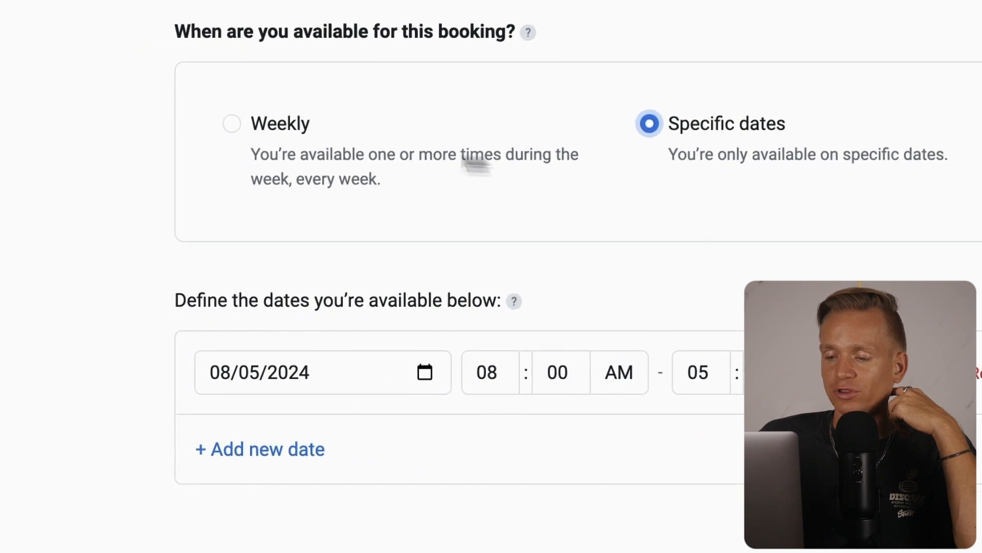
pyautogui.click(265, 125)
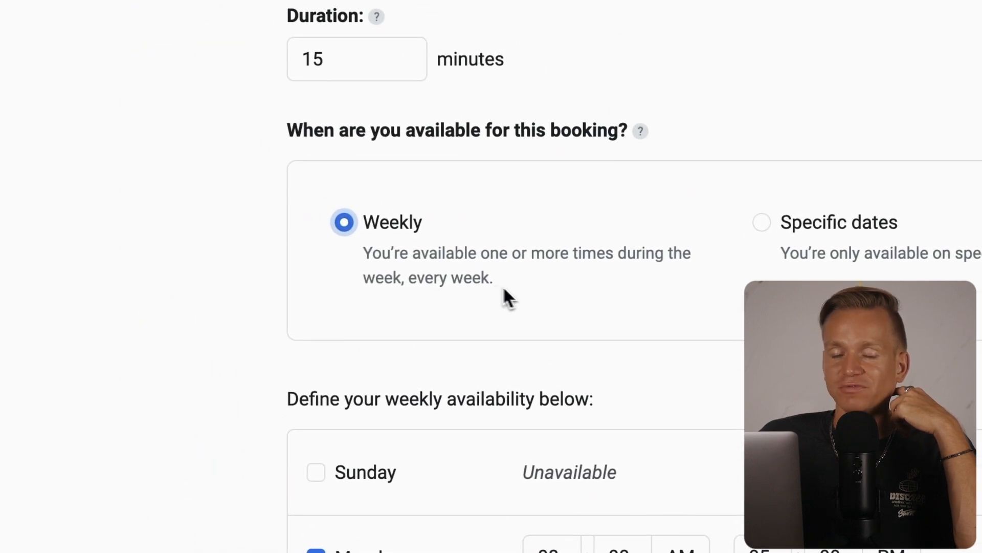
# Try marking Sunday as available in the weekly schedule and turn it off again.
pyautogui.scroll(-3, 542, 316)
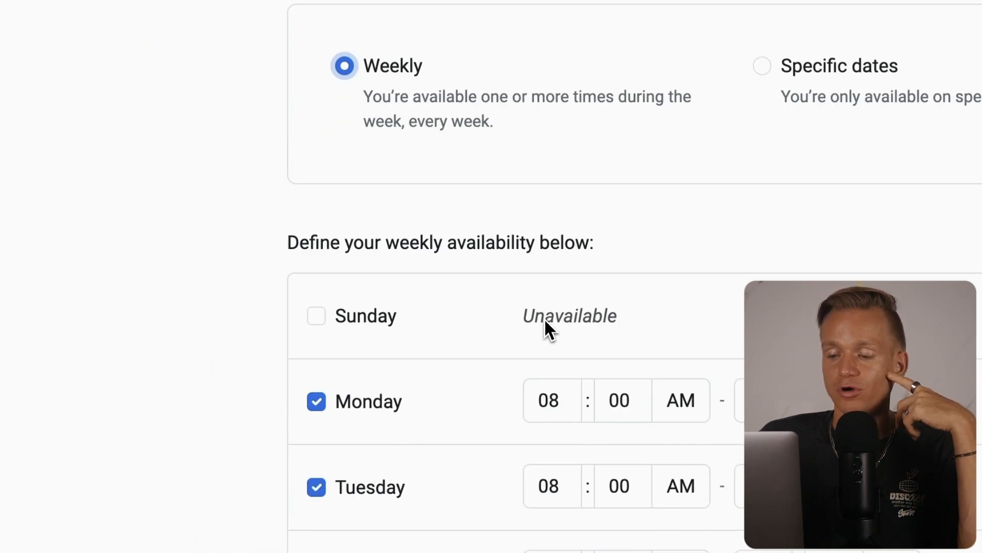
pyautogui.scroll(-1, 532, 322)
pyautogui.click(314, 287)
pyautogui.click(318, 288)
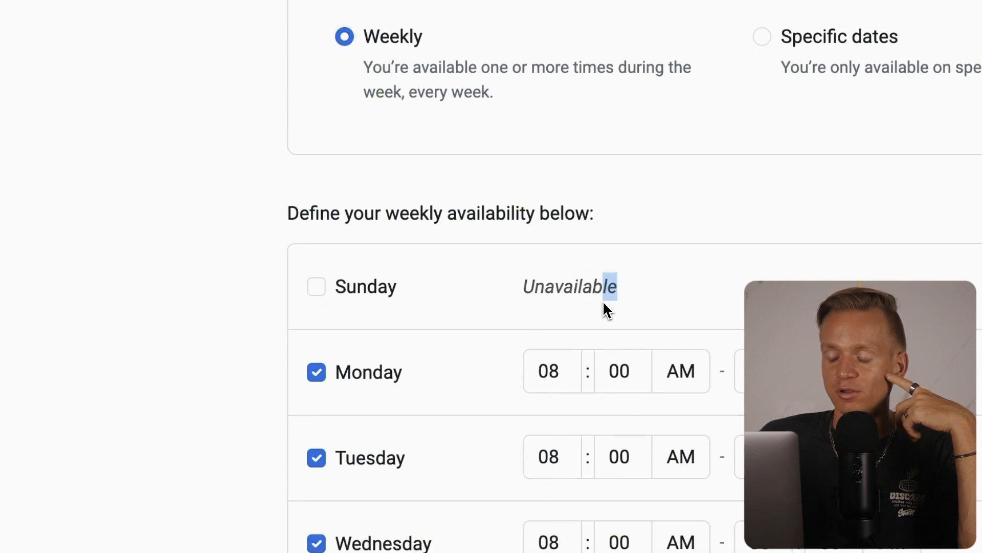
# Add a second availability window to Monday and set the end of Monday's first window to 02:00 PM.
pyautogui.click(720, 284)
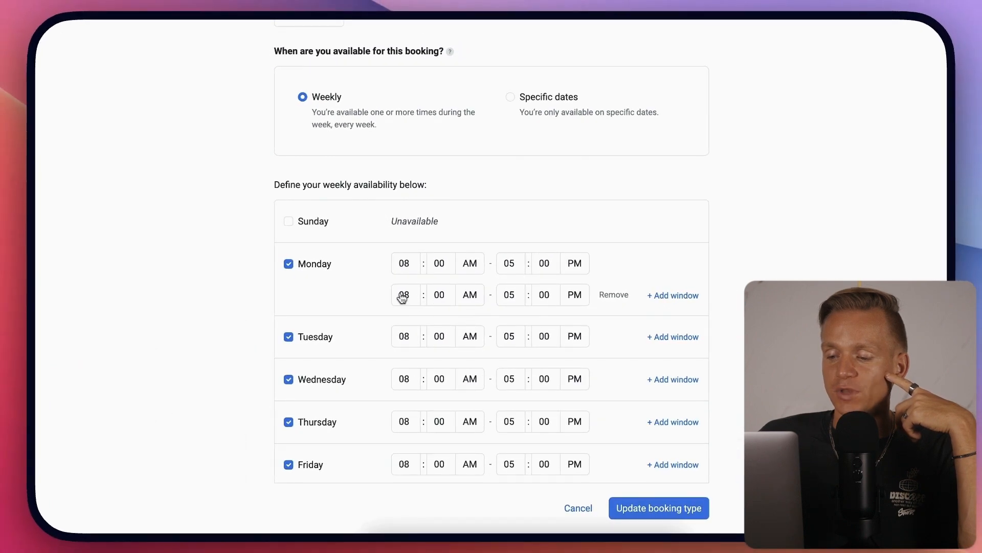
pyautogui.click(407, 296)
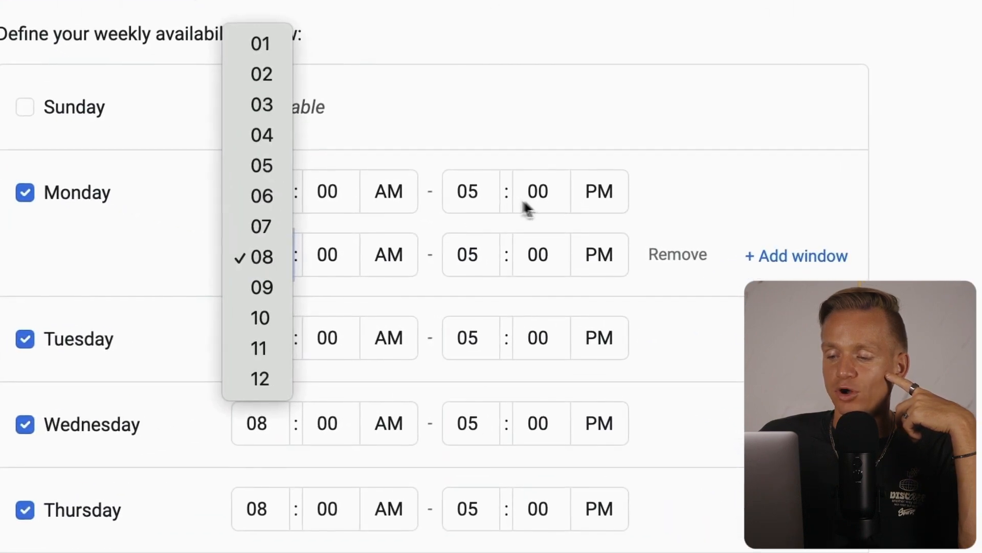
pyautogui.click(509, 262)
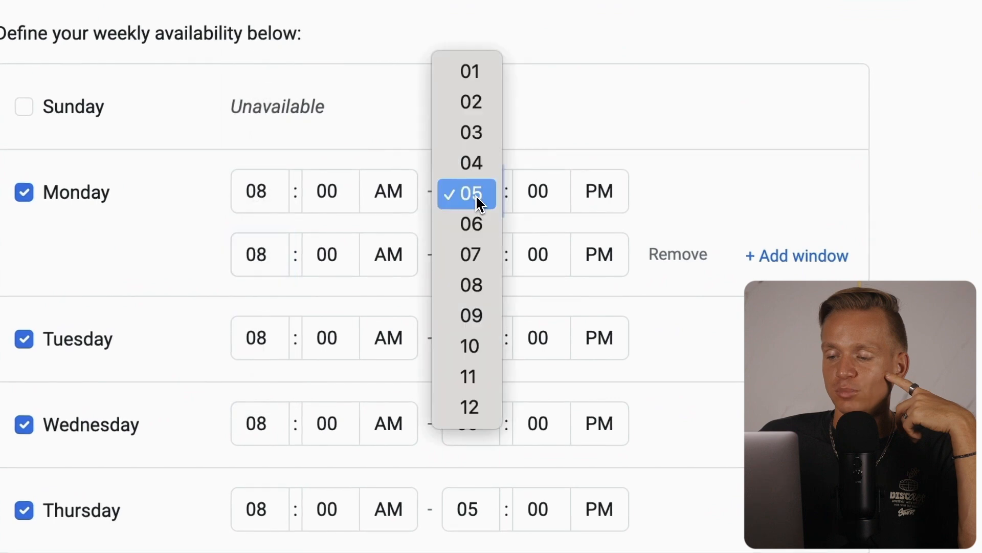
pyautogui.click(480, 109)
# Set Monday's second availability window to run from 07:00 PM to 11:00 PM.
pyautogui.click(266, 259)
pyautogui.click(278, 223)
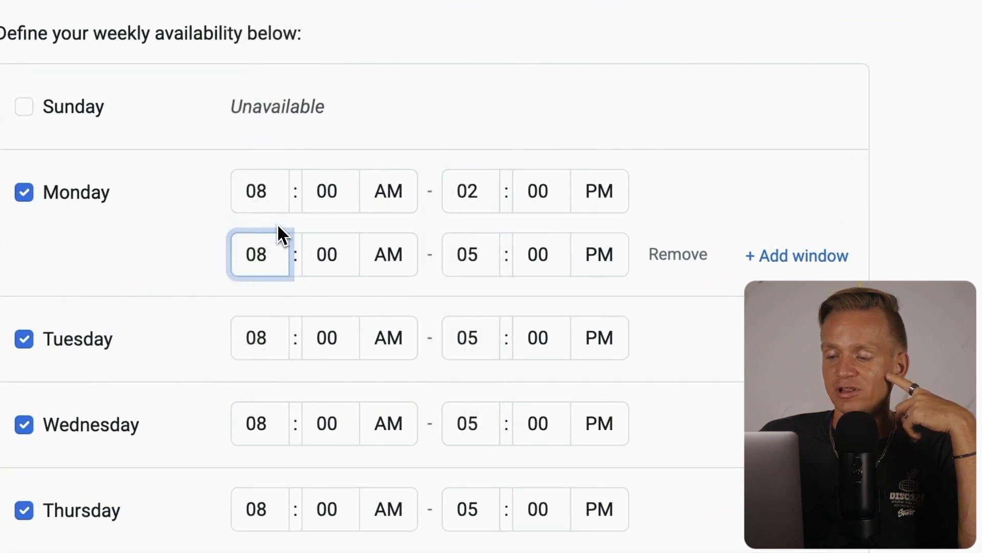
pyautogui.click(395, 254)
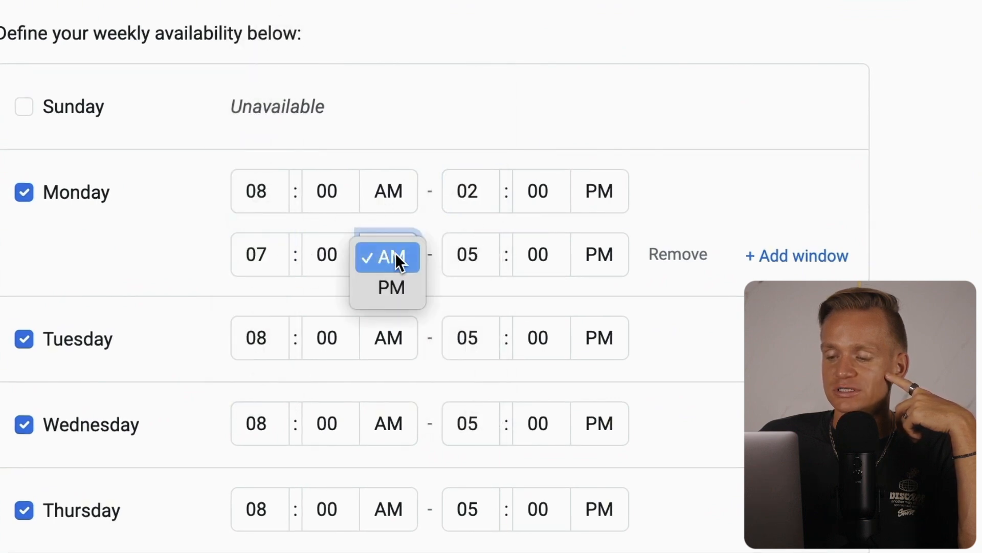
pyautogui.click(409, 291)
pyautogui.click(450, 263)
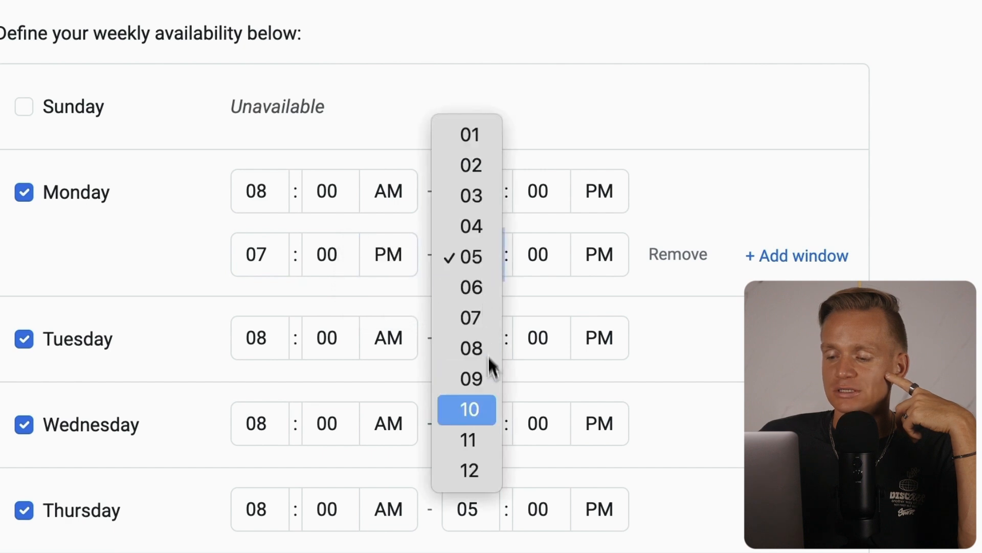
pyautogui.click(486, 438)
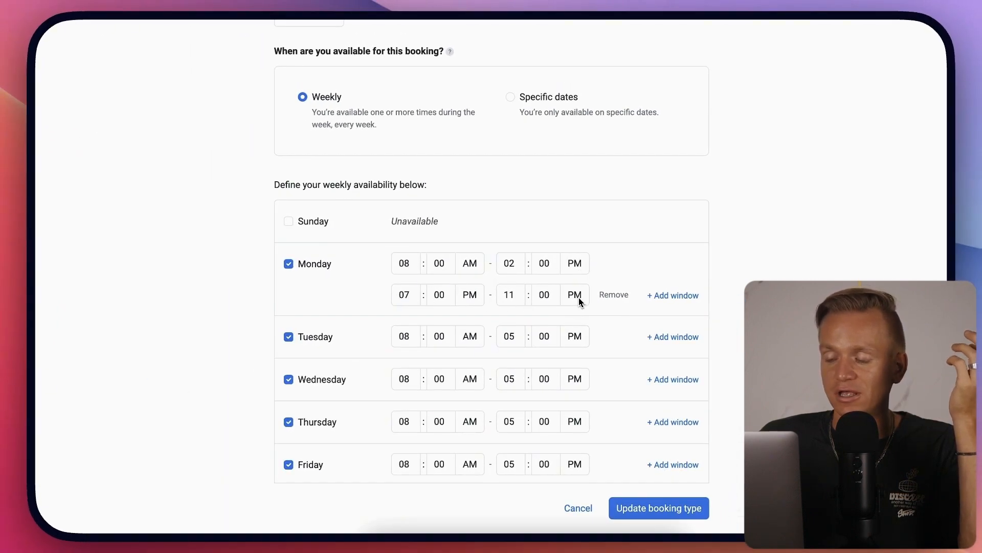
# Try a third availability window for Monday and remove both additional windows.
pyautogui.click(673, 295)
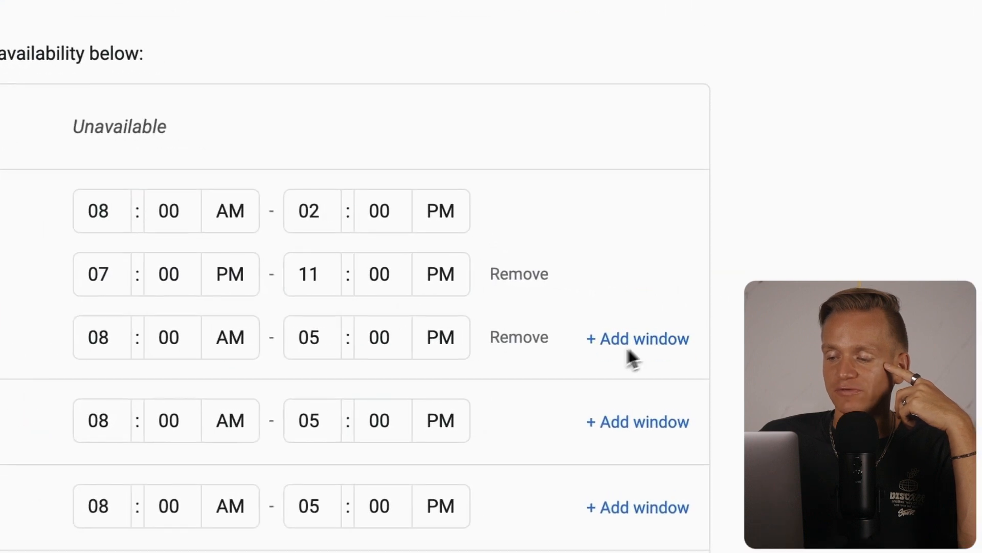
pyautogui.click(532, 335)
pyautogui.click(535, 277)
# Try the option for excluding specific unavailable dates from the weekly availability and turn it off again.
pyautogui.scroll(-7, 118, 169)
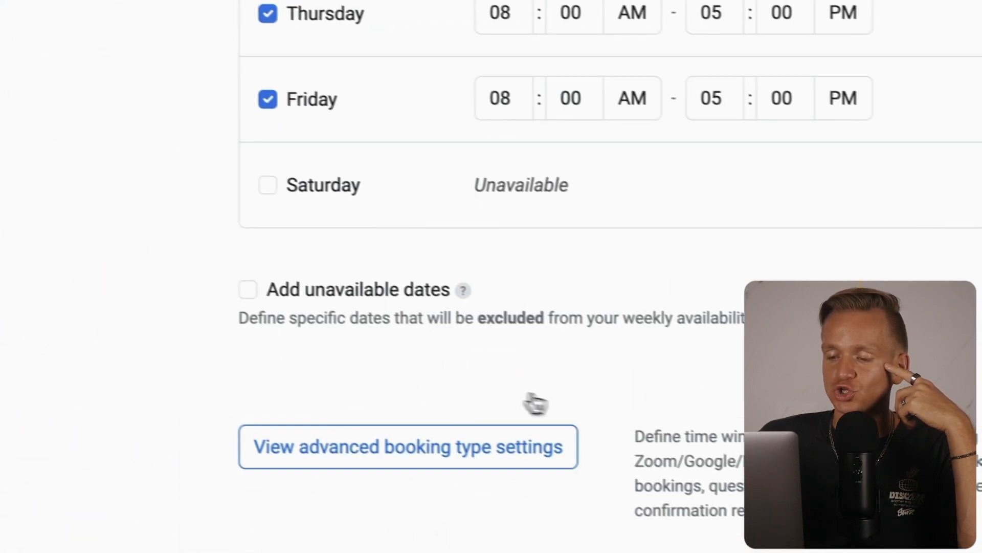
pyautogui.scroll(2, 600, 186)
pyautogui.scroll(-2, 599, 186)
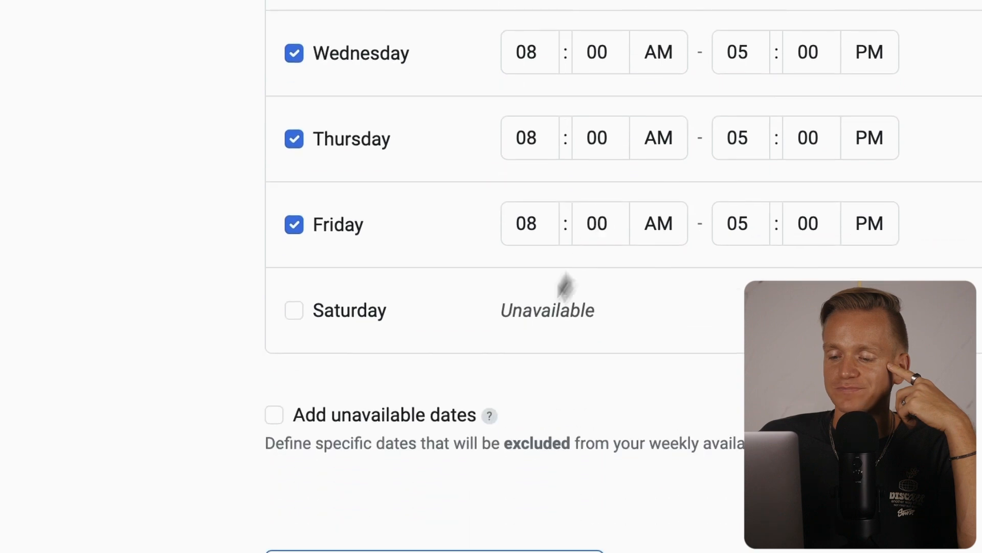
pyautogui.click(279, 416)
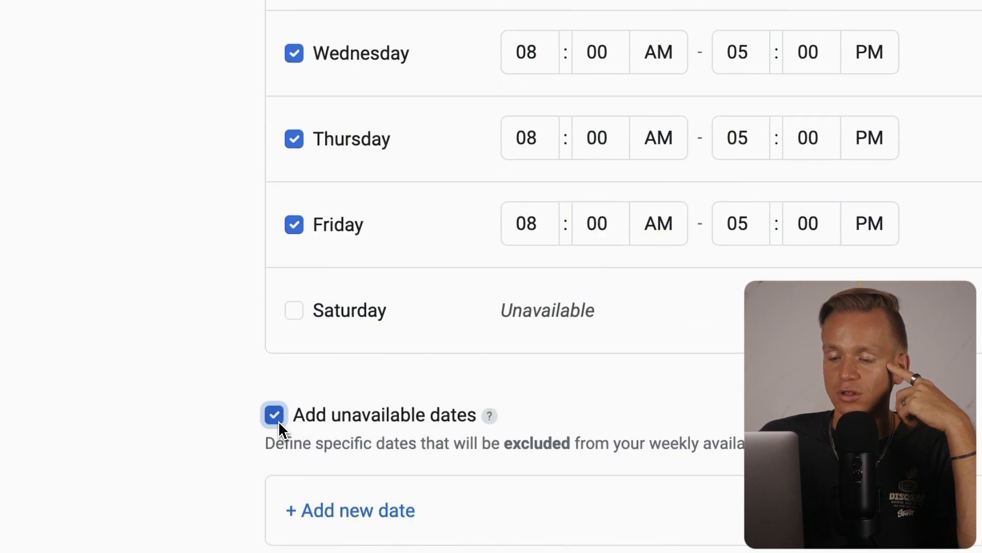
pyautogui.click(277, 417)
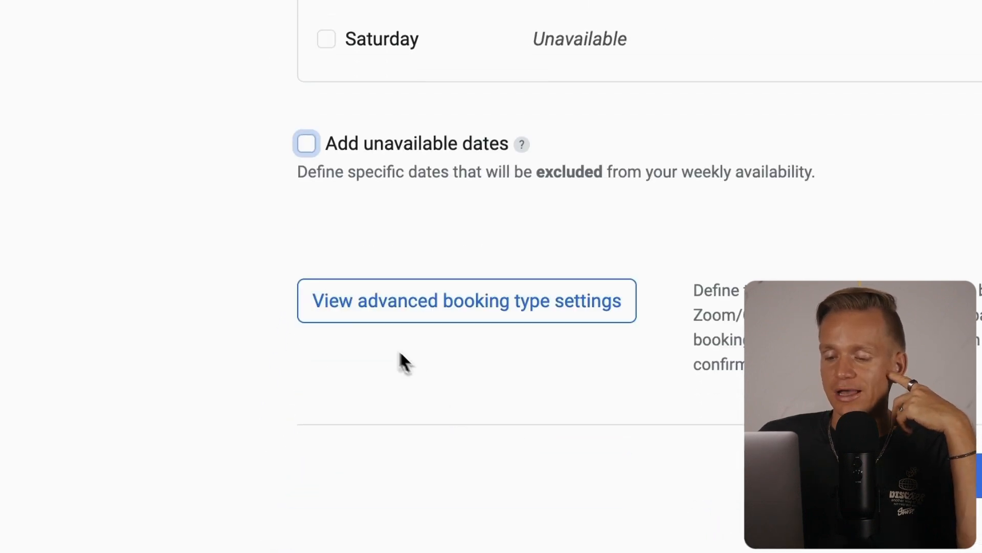
# Expand the advanced booking type settings and examine the meeting buffer, scheduling notice, time slot interval and location options.
pyautogui.click(338, 320)
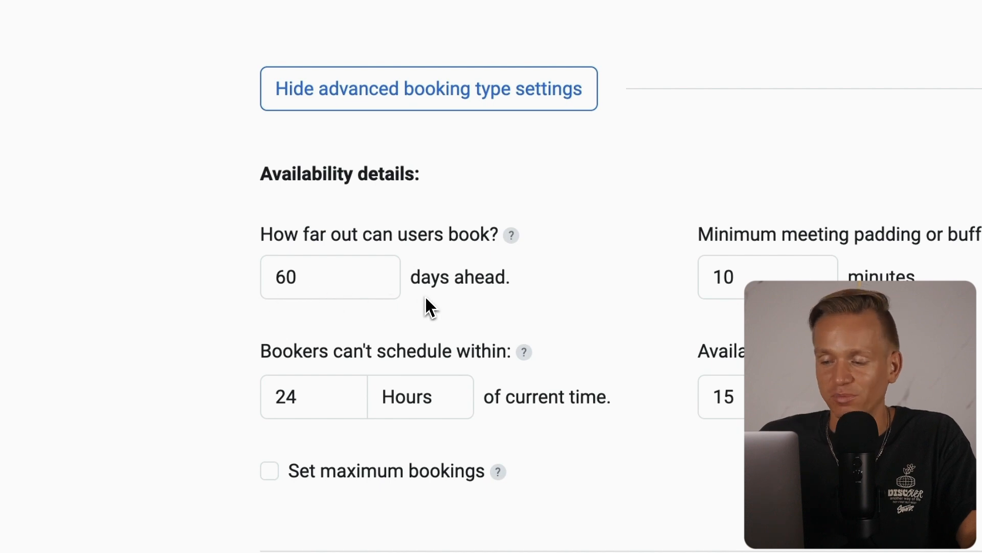
pyautogui.click(737, 266)
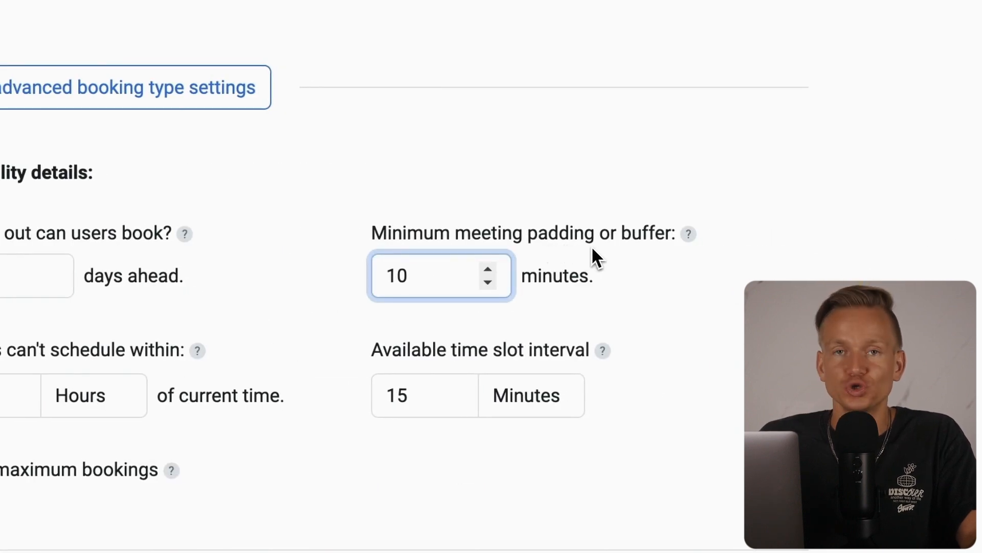
pyautogui.click(407, 311)
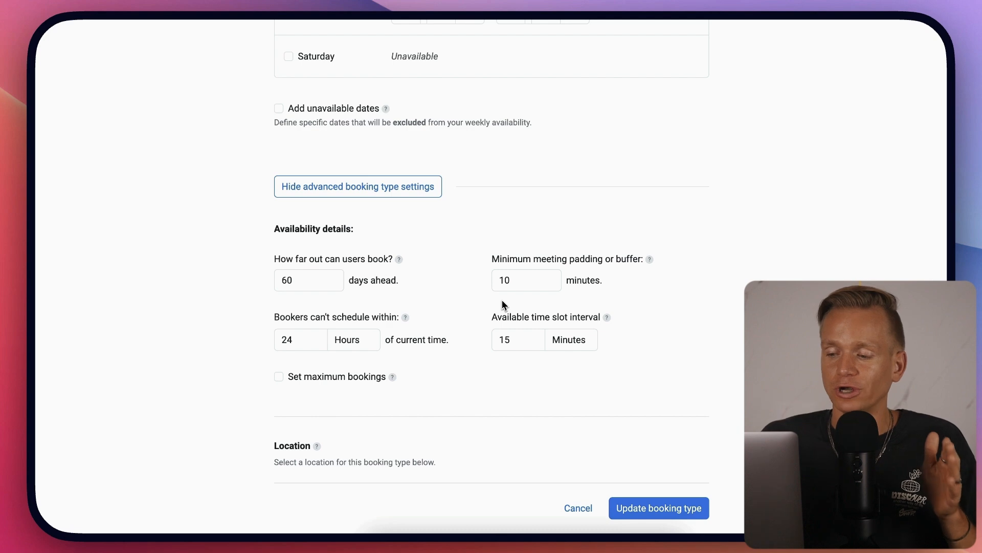
pyautogui.click(309, 333)
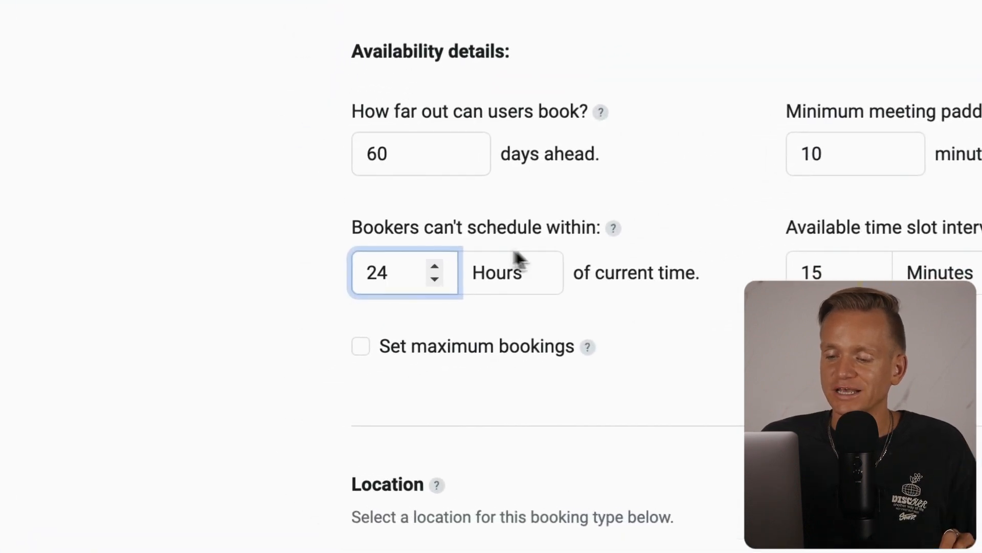
pyautogui.click(584, 247)
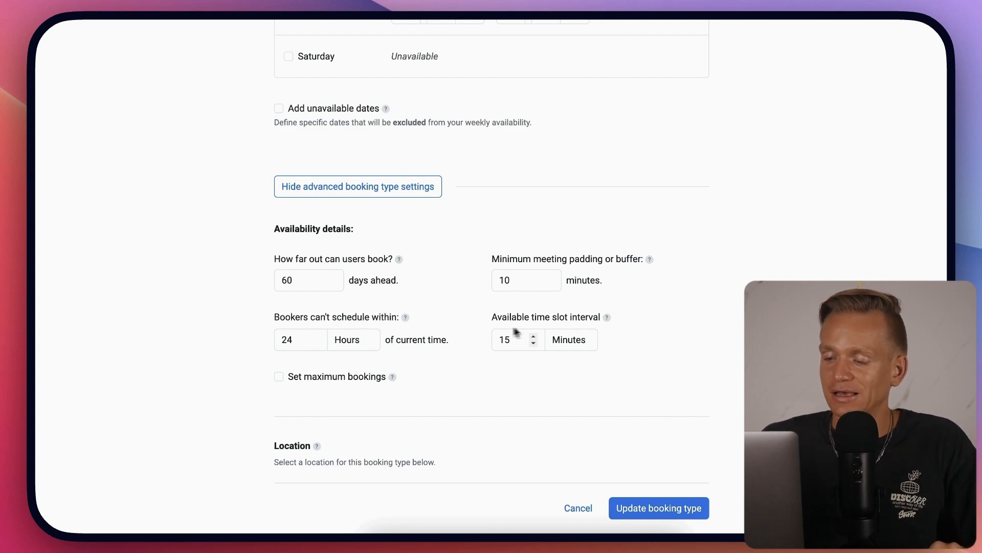
pyautogui.click(526, 333)
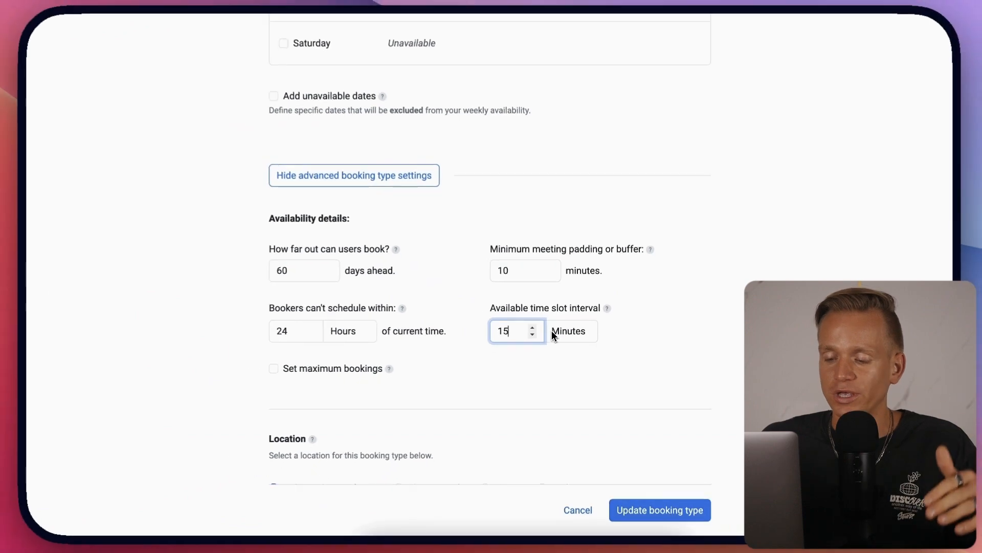
pyautogui.scroll(-6, 552, 330)
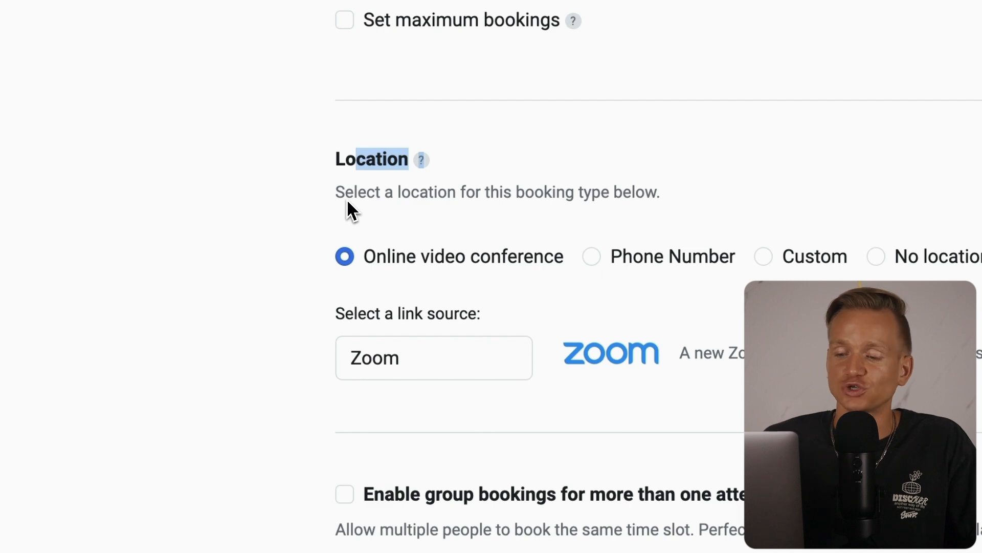
# Review the video conference link sources, try the No location option and restore Online video conference with Zoom.
pyautogui.click(392, 377)
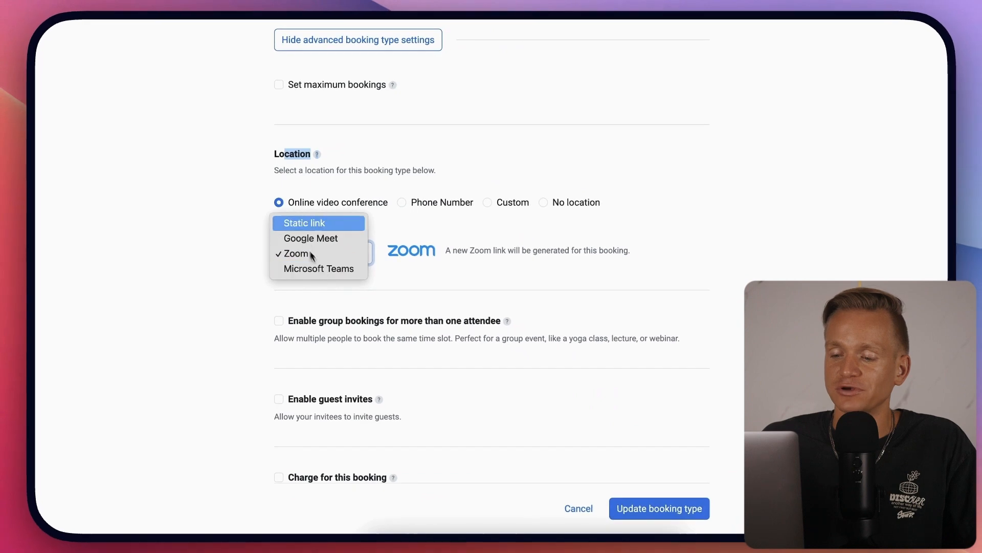
pyautogui.click(441, 230)
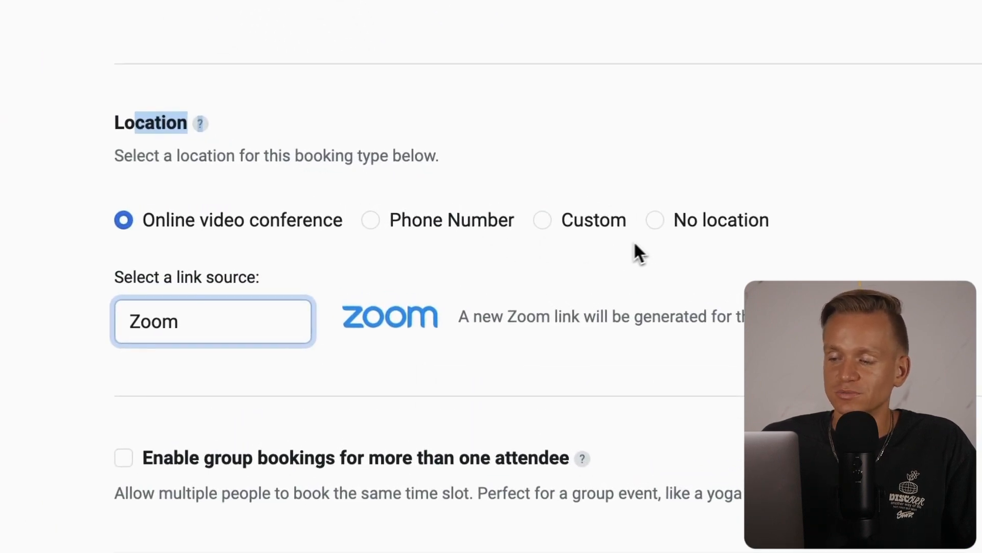
pyautogui.click(716, 230)
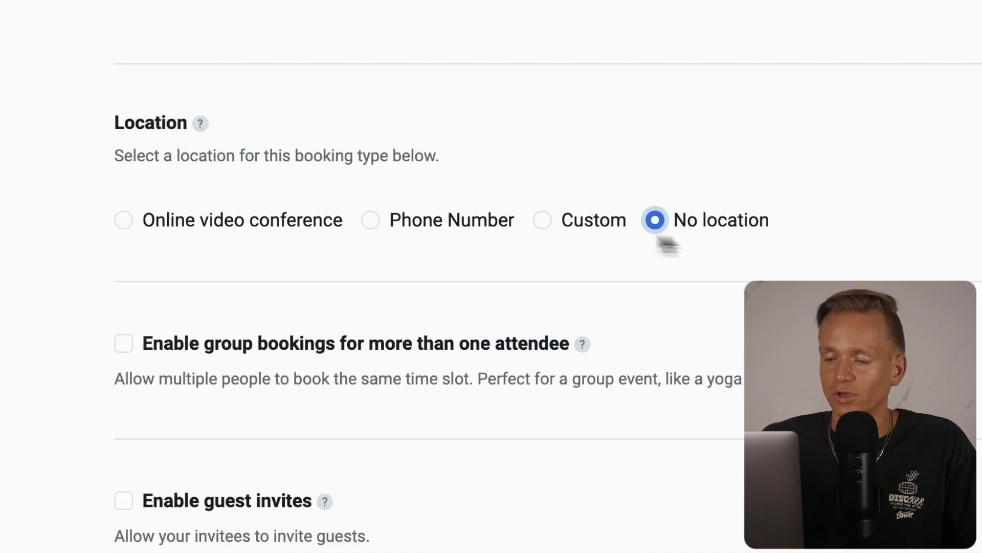
pyautogui.click(270, 226)
pyautogui.scroll(-3, 329, 309)
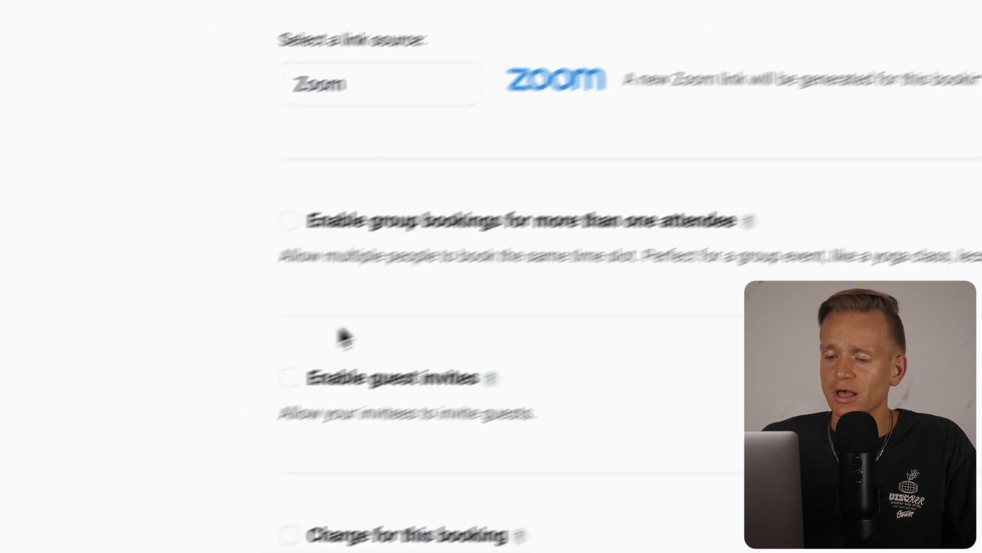
# Review the group booking and guest invite options, and enable charging for this booking type.
pyautogui.moveTo(494, 189); pyautogui.dragTo(571, 199)
pyautogui.click(470, 350)
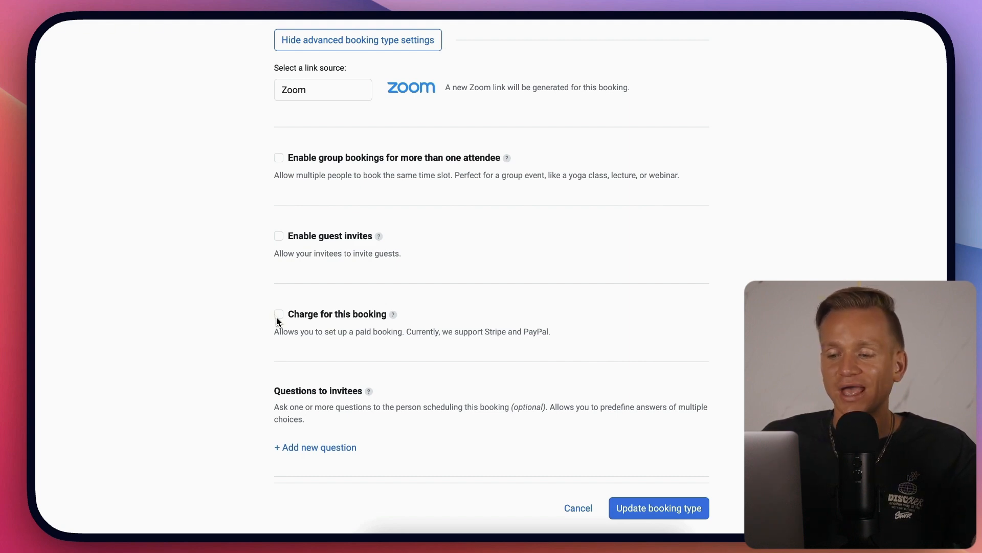
pyautogui.scroll(15, 307, 287)
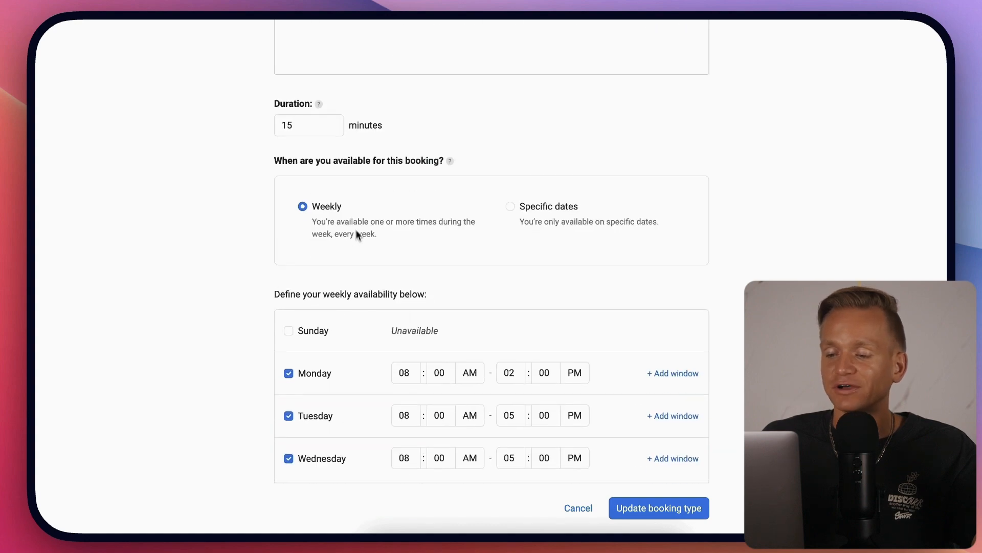
pyautogui.scroll(-15, 356, 233)
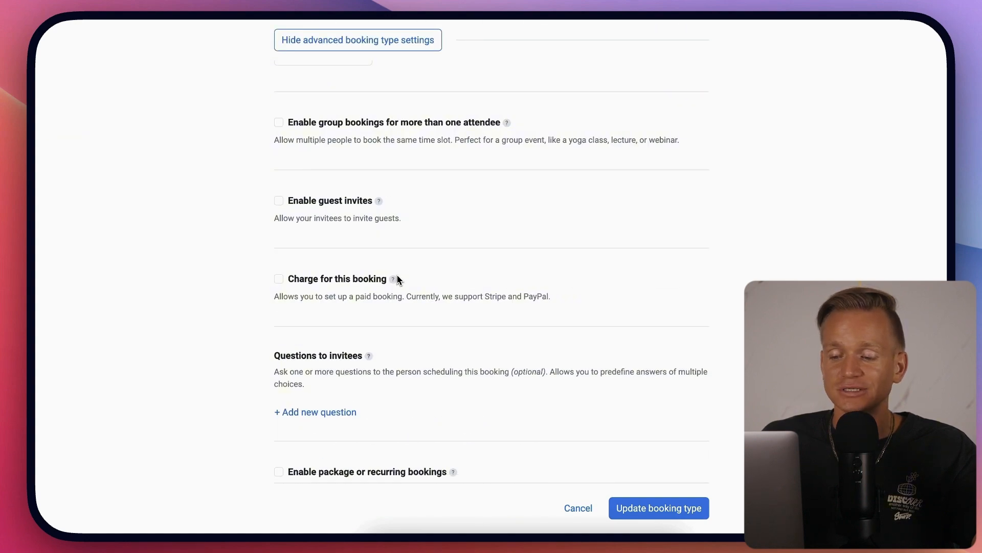
pyautogui.scroll(-2, 397, 275)
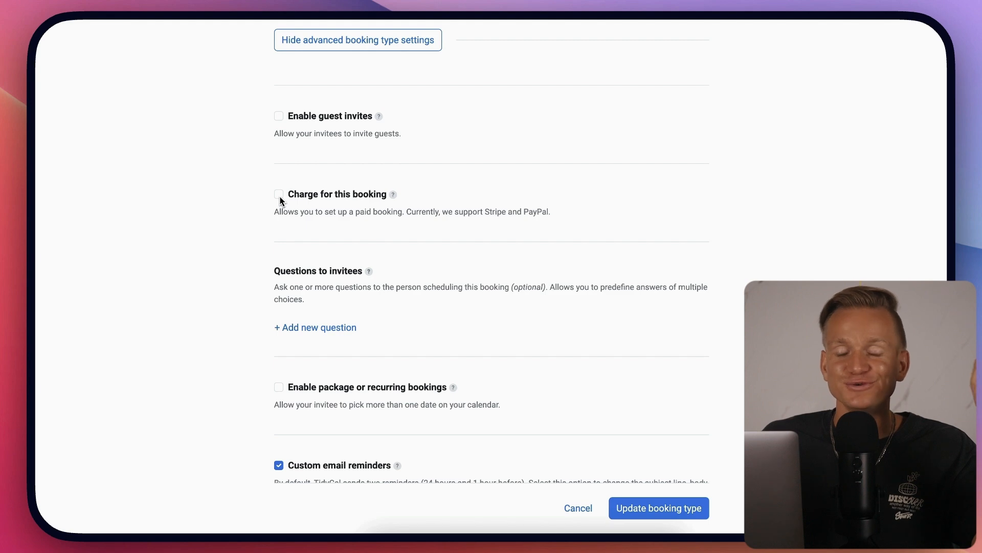
pyautogui.click(279, 195)
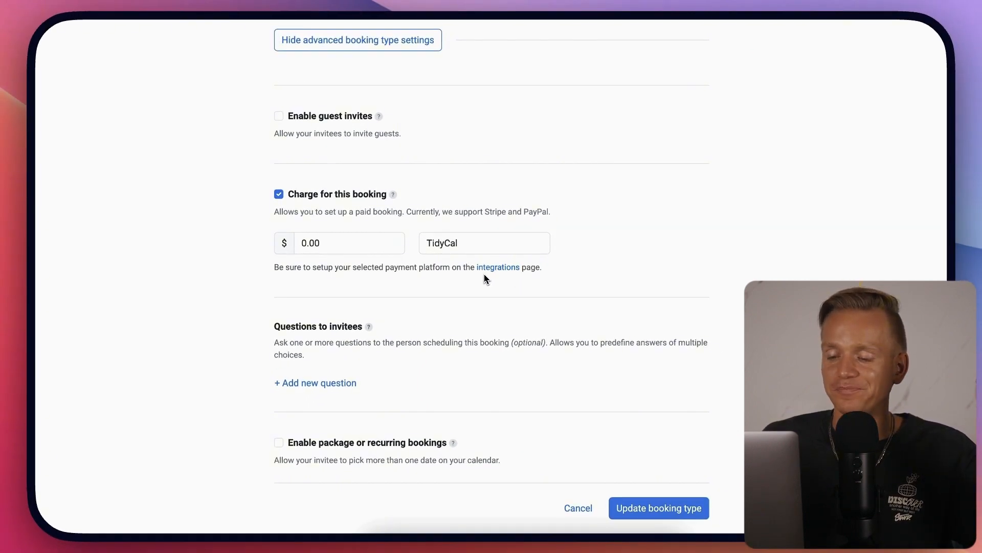
# Enable package or recurring bookings for the booking type and check its date limit and weekday restriction options.
pyautogui.scroll(-2, 303, 273)
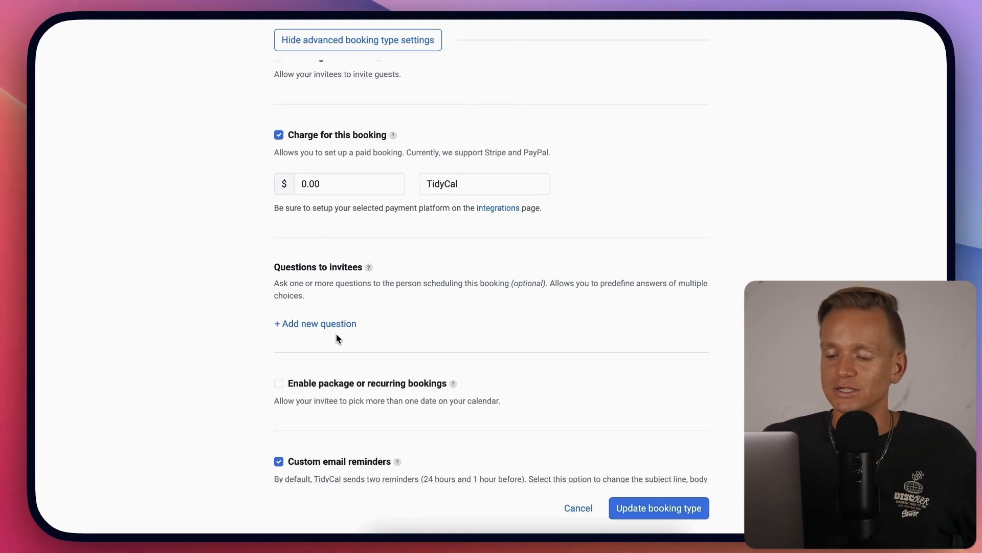
pyautogui.scroll(-3, 338, 333)
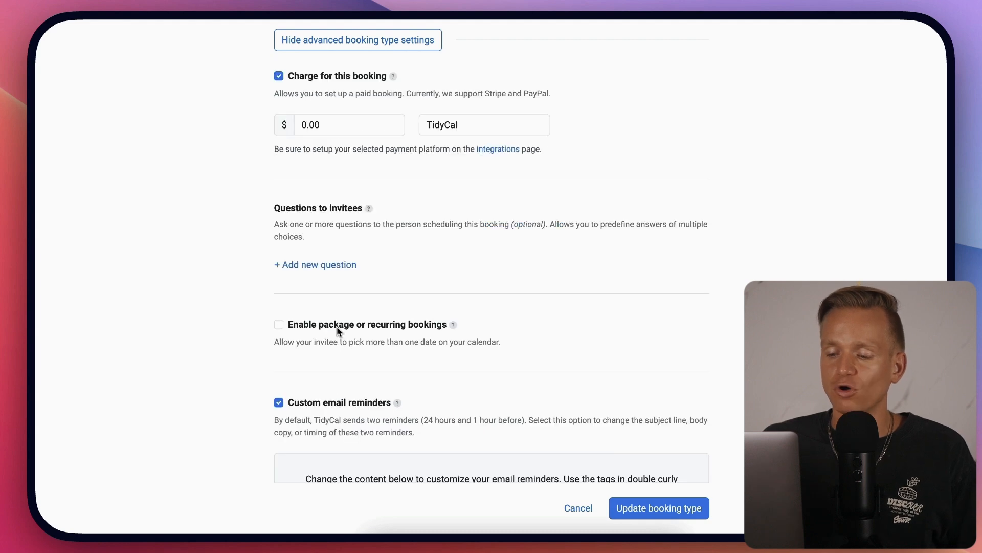
pyautogui.click(278, 234)
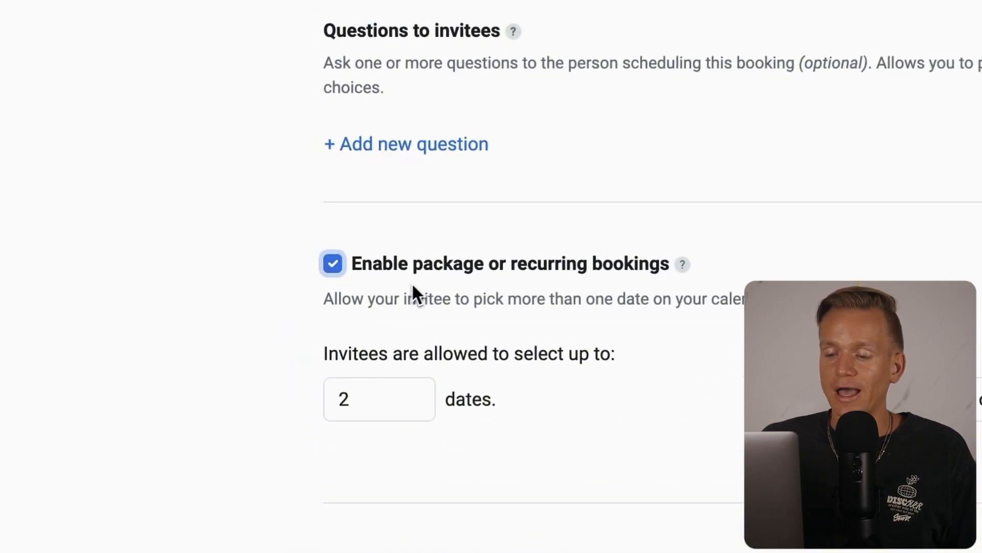
pyautogui.moveTo(275, 252); pyautogui.dragTo(354, 247)
pyautogui.click(583, 289)
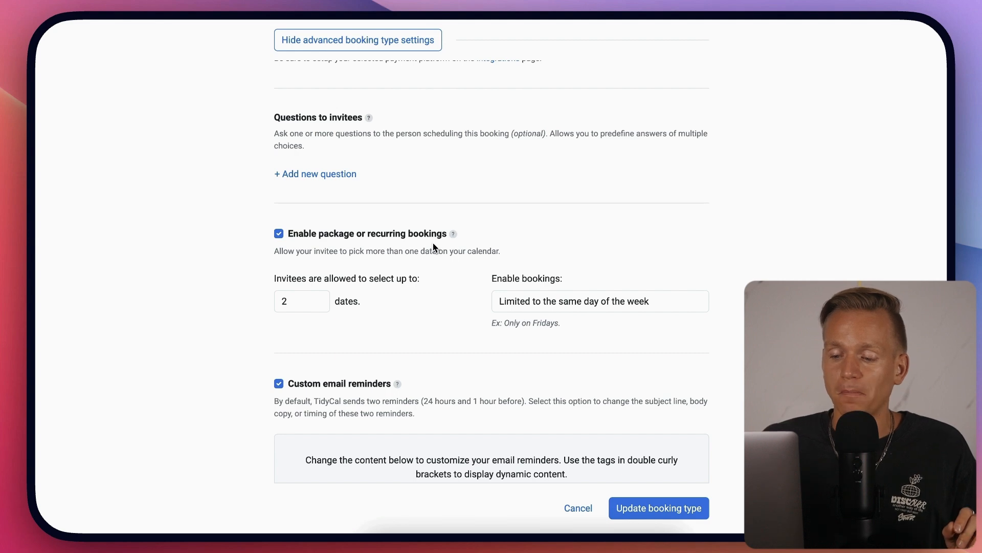
# Examine the custom email reminders' subject, content template and reminder timing, down to the remaining advanced settings.
pyautogui.scroll(-4, 432, 246)
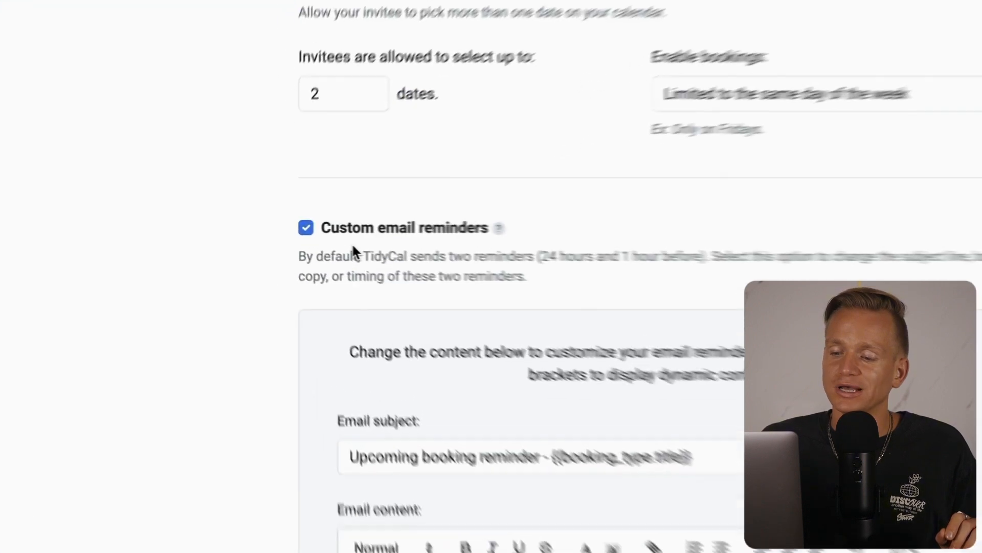
pyautogui.scroll(-3, 515, 263)
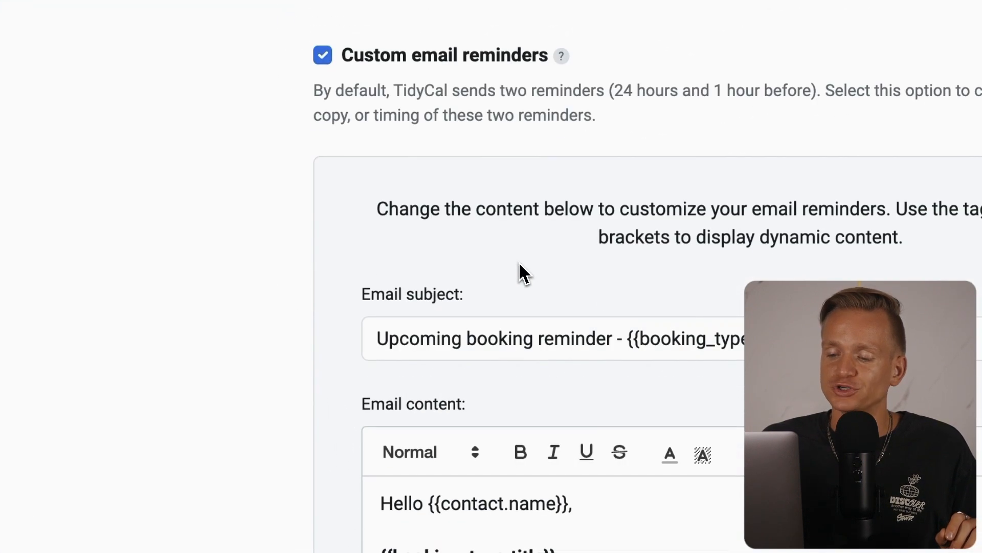
pyautogui.scroll(-4, 519, 262)
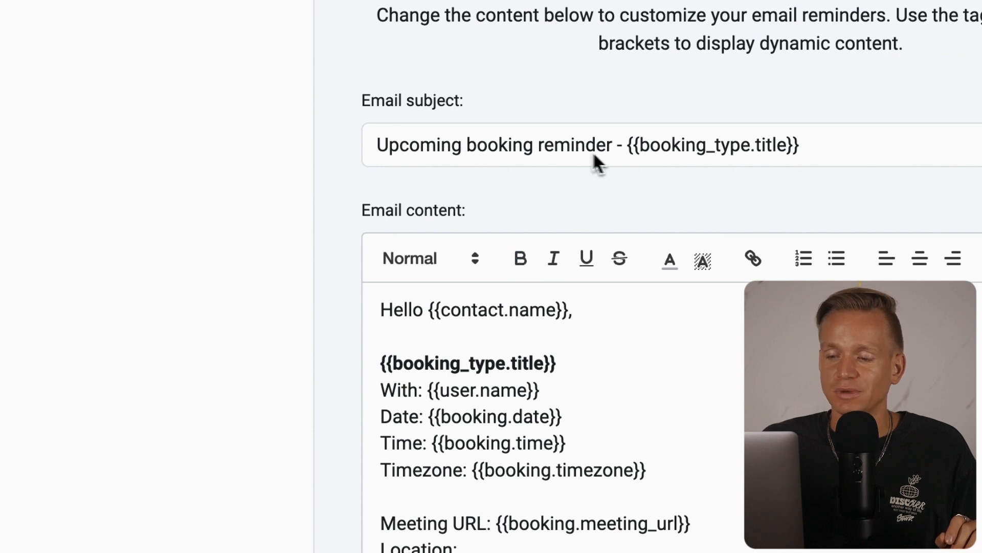
pyautogui.click(455, 146)
pyautogui.click(388, 225)
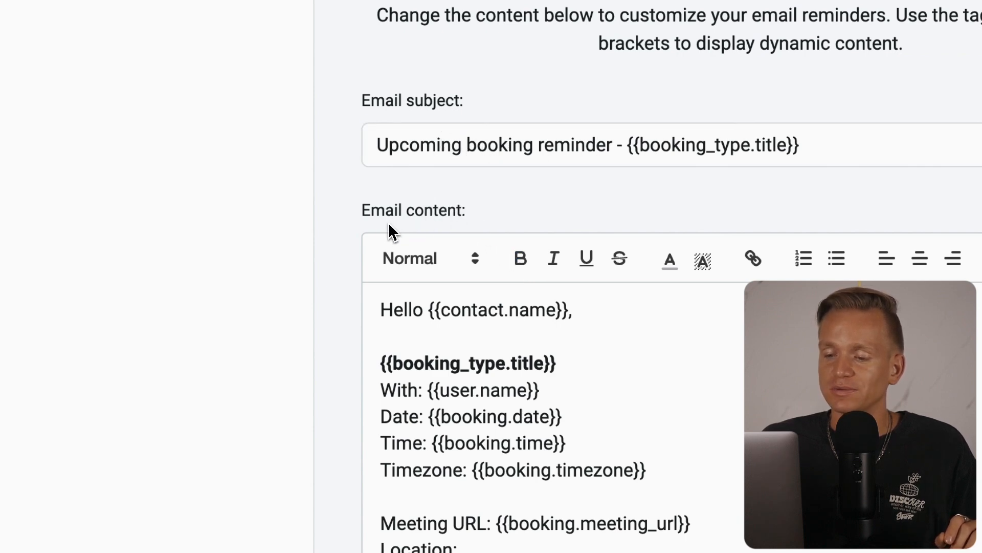
pyautogui.scroll(-8, 532, 407)
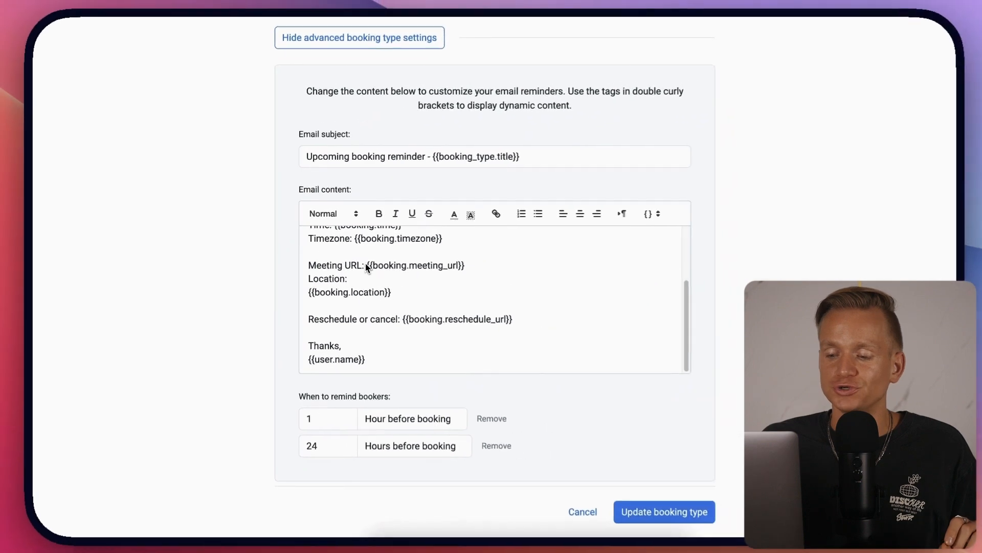
pyautogui.scroll(3, 406, 271)
pyautogui.scroll(-3, 406, 281)
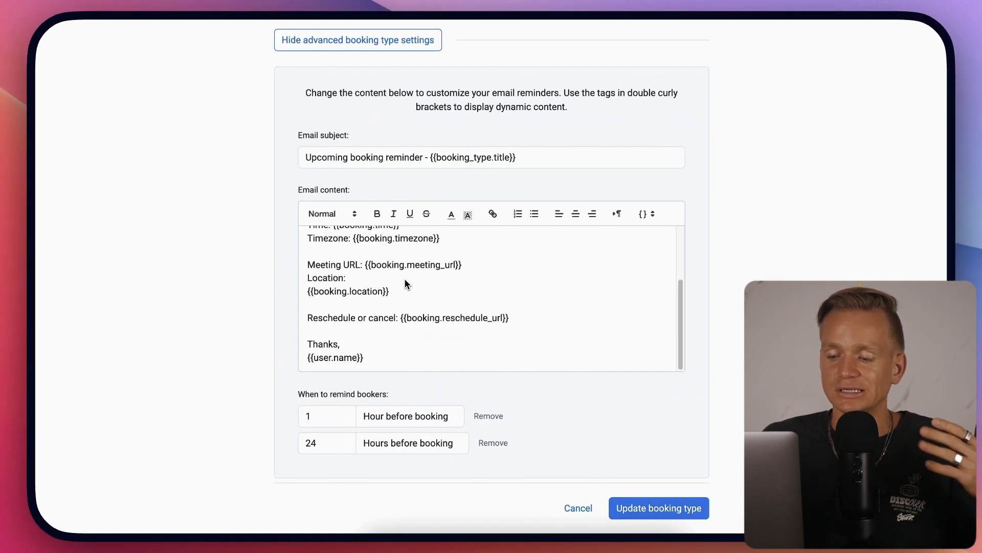
pyautogui.scroll(-2, 404, 279)
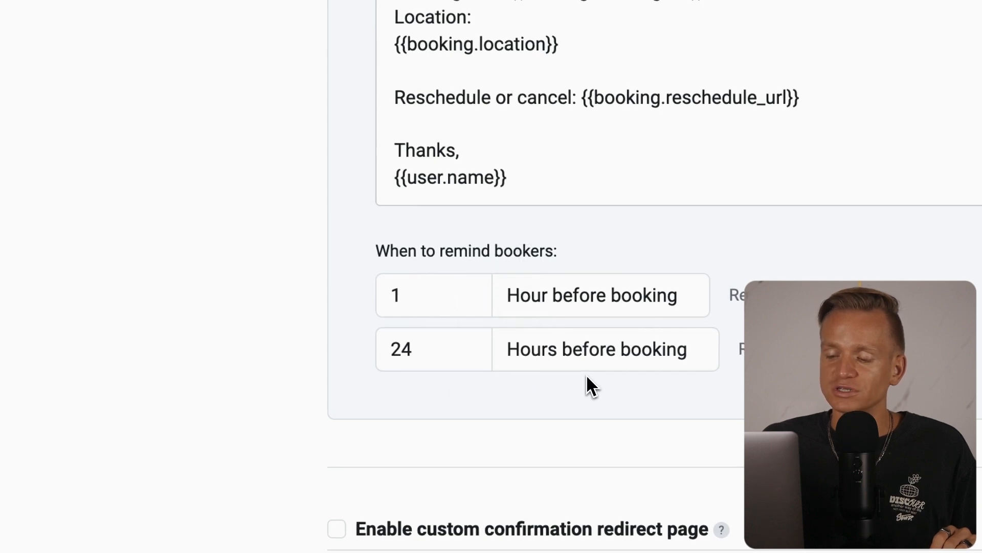
pyautogui.scroll(-3, 586, 381)
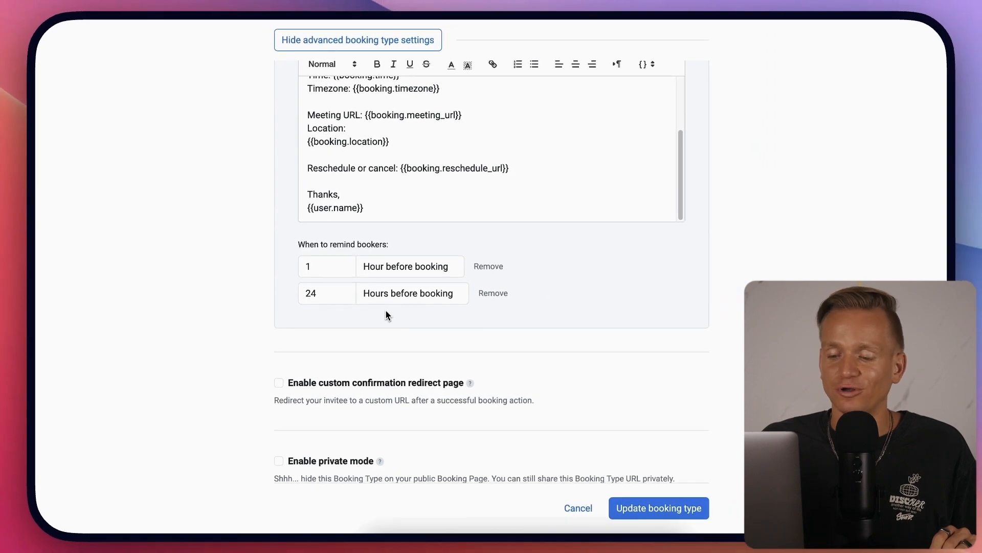
pyautogui.scroll(-4, 387, 313)
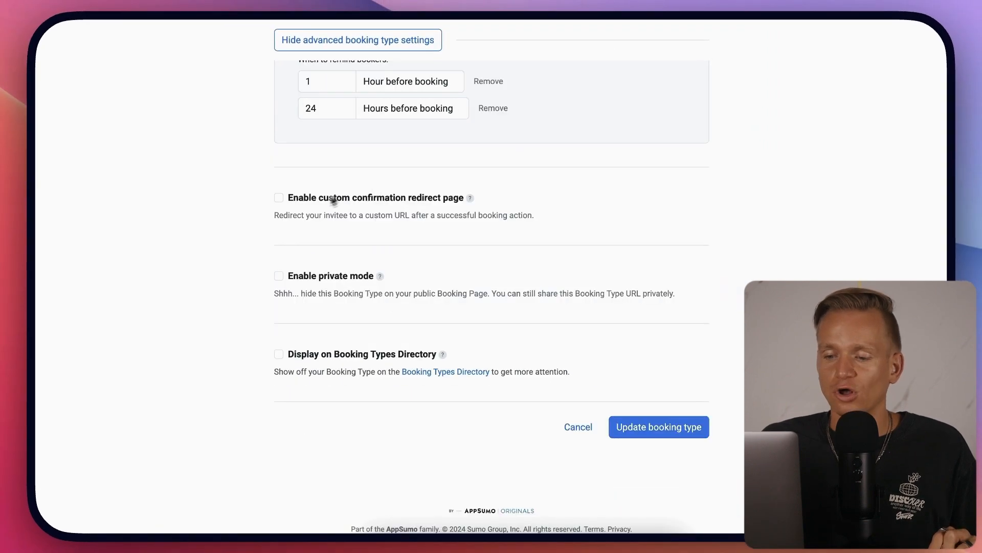
# Enable the custom confirmation redirect page and activate its redirect URL field.
pyautogui.click(279, 198)
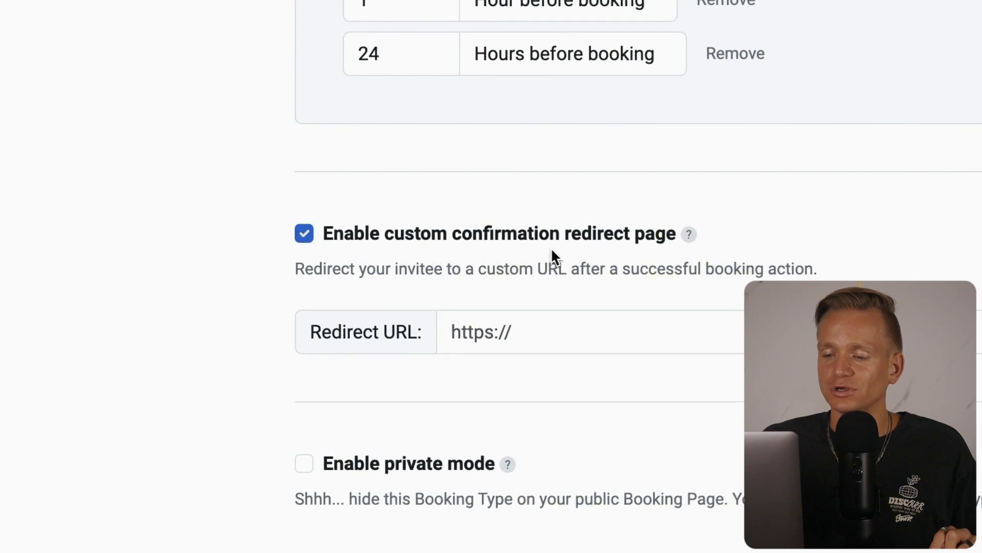
pyautogui.moveTo(552, 250); pyautogui.dragTo(589, 252)
pyautogui.click(504, 332)
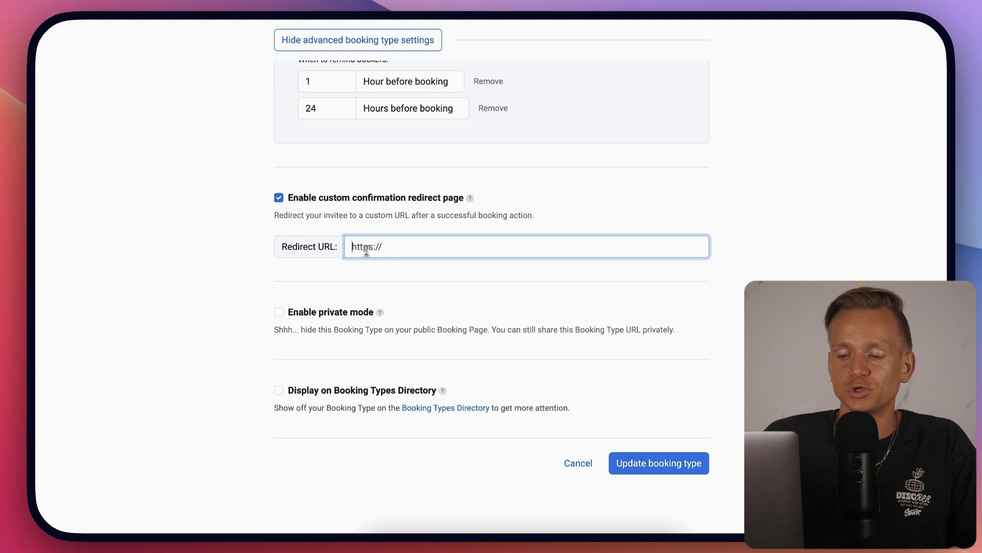
pyautogui.click(349, 267)
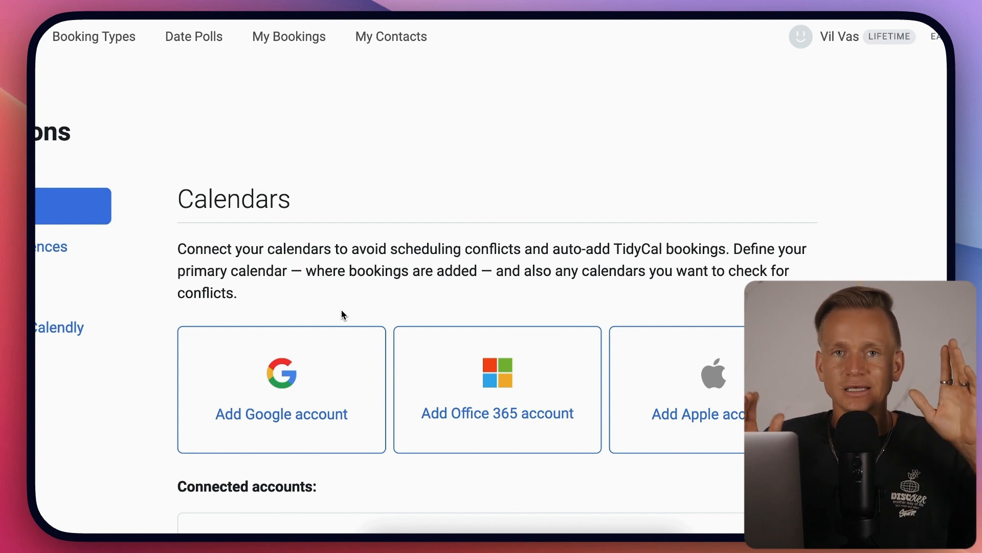
# On the public 15 Minute Meeting booking page, choose Wednesday, August 7 at 12:15 pm and activate the email field of the booking form.
pyautogui.hscroll(-5, 342, 310)
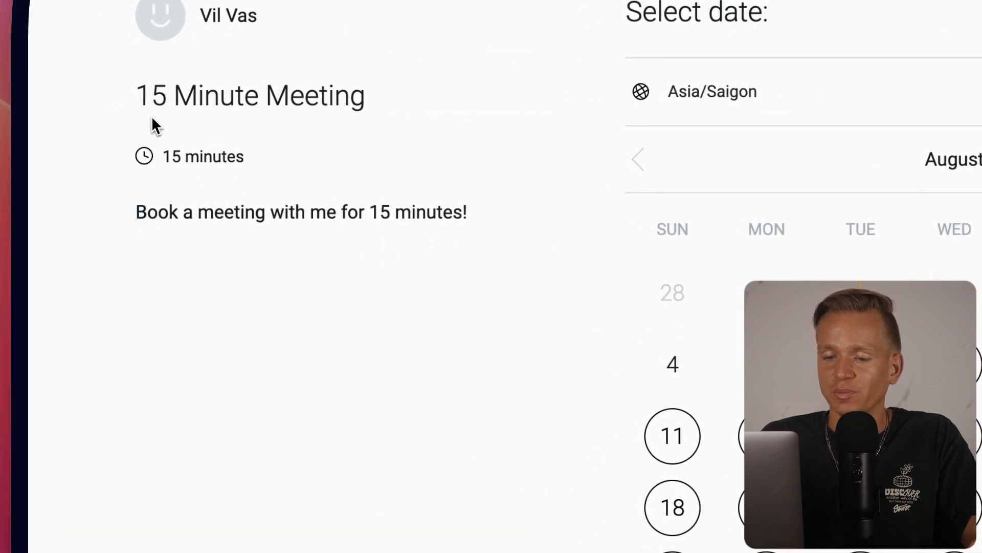
pyautogui.moveTo(152, 123); pyautogui.dragTo(281, 129)
pyautogui.click(351, 132)
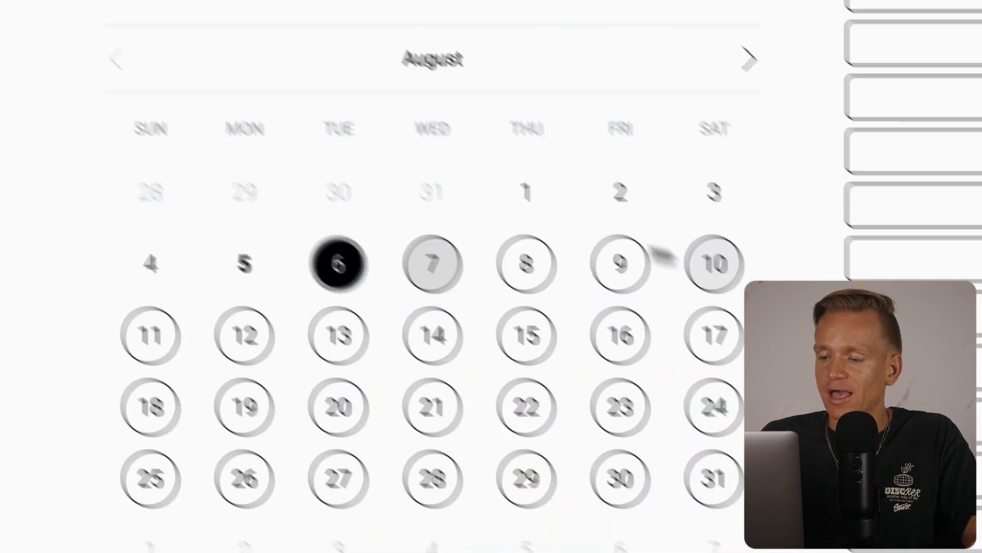
pyautogui.click(460, 211)
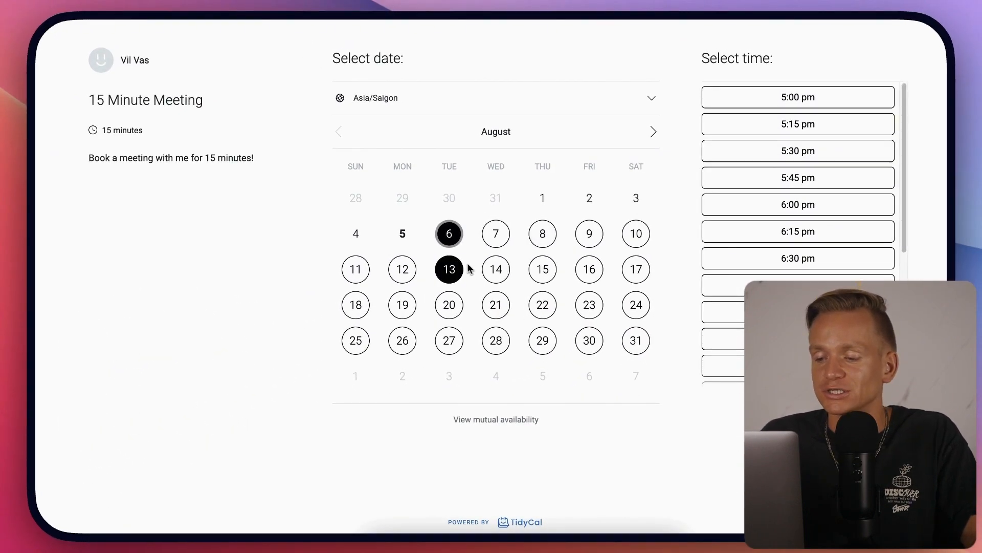
pyautogui.click(496, 233)
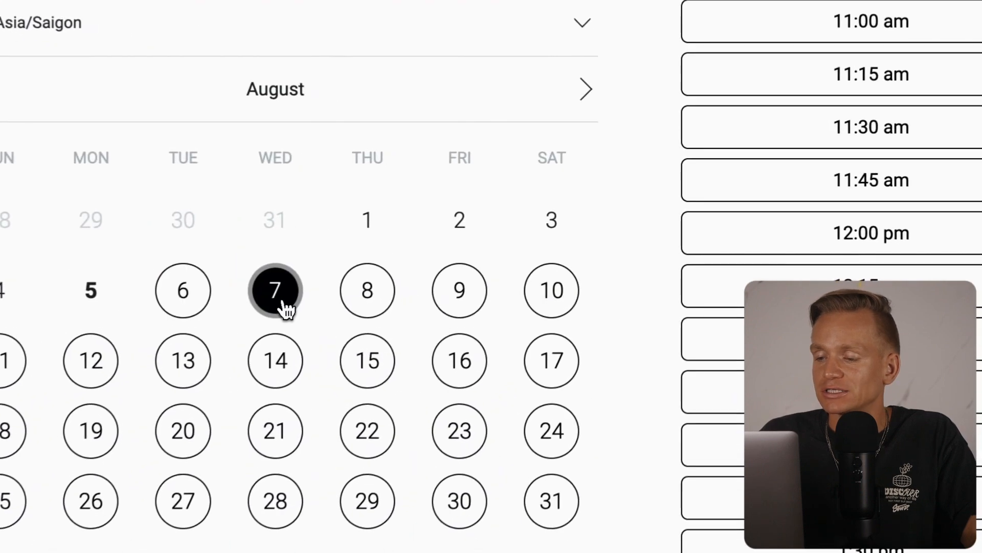
pyautogui.click(822, 233)
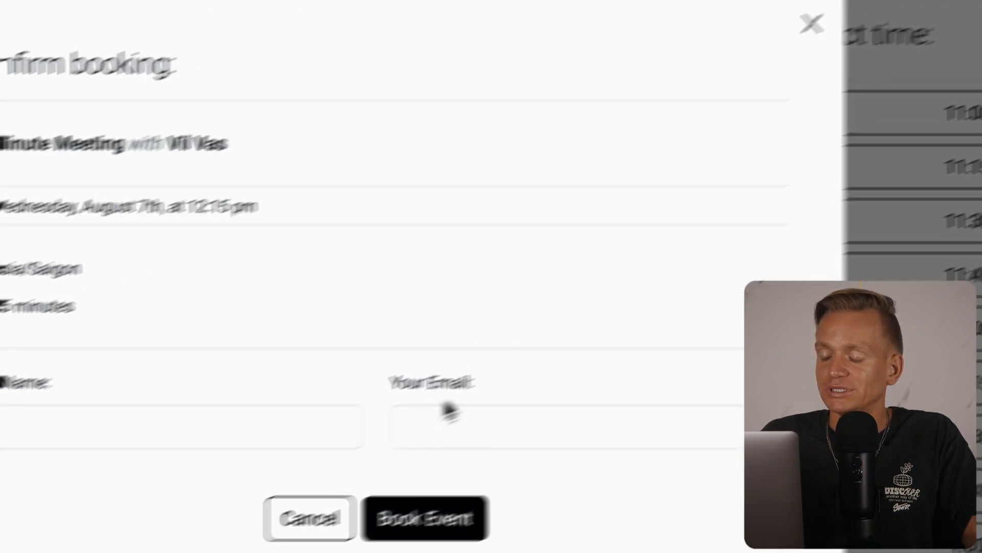
pyautogui.click(781, 296)
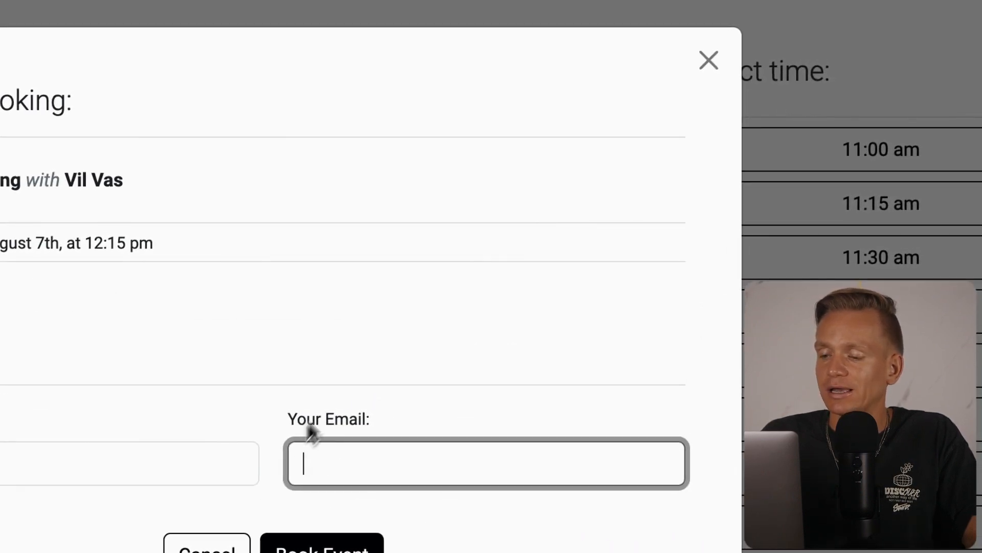